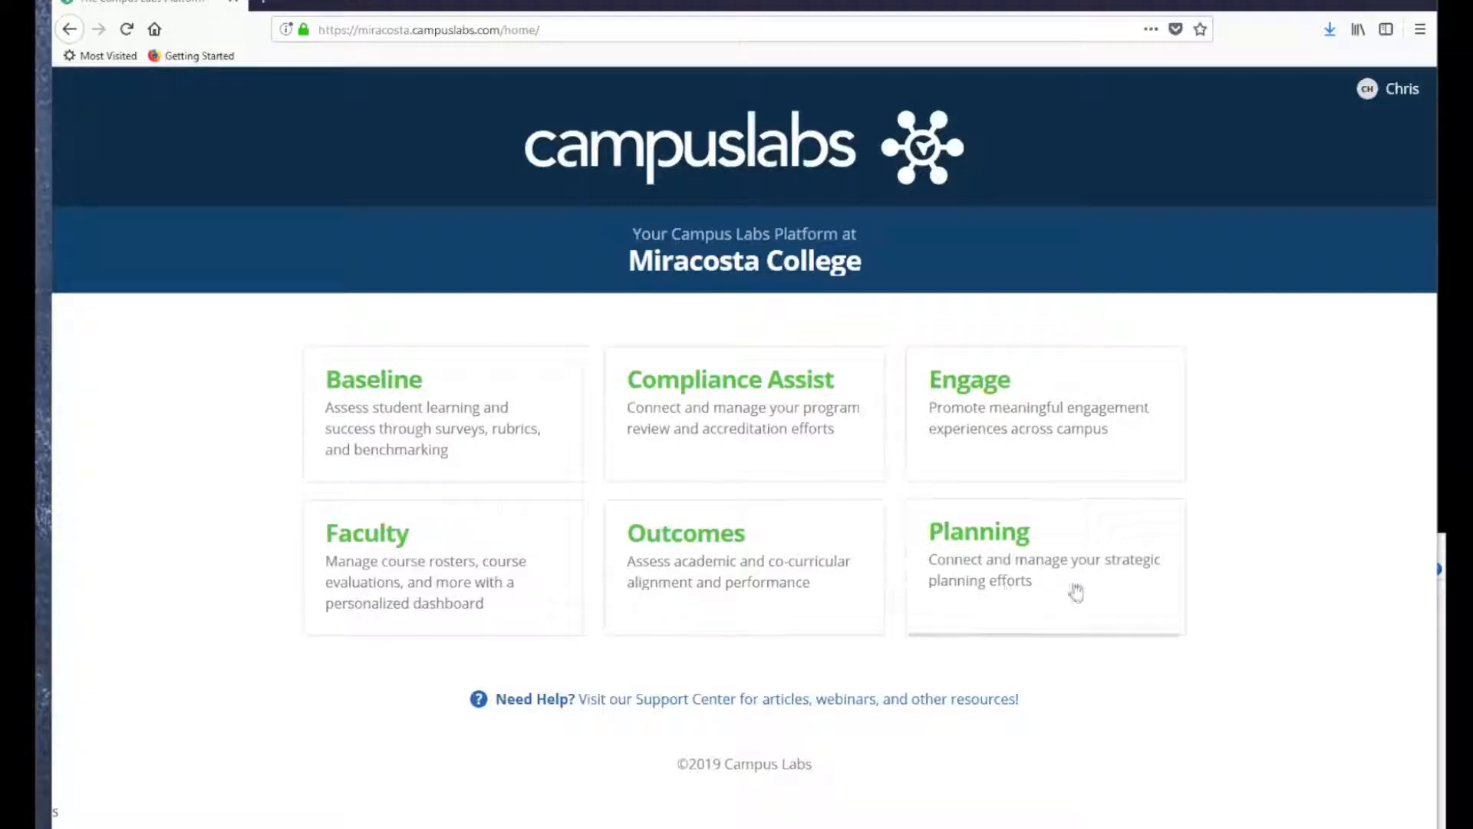
- Open the Planning application from the platform home page and look over the My Plan Items and Announcements on its dashboard
left_click(1032, 572)
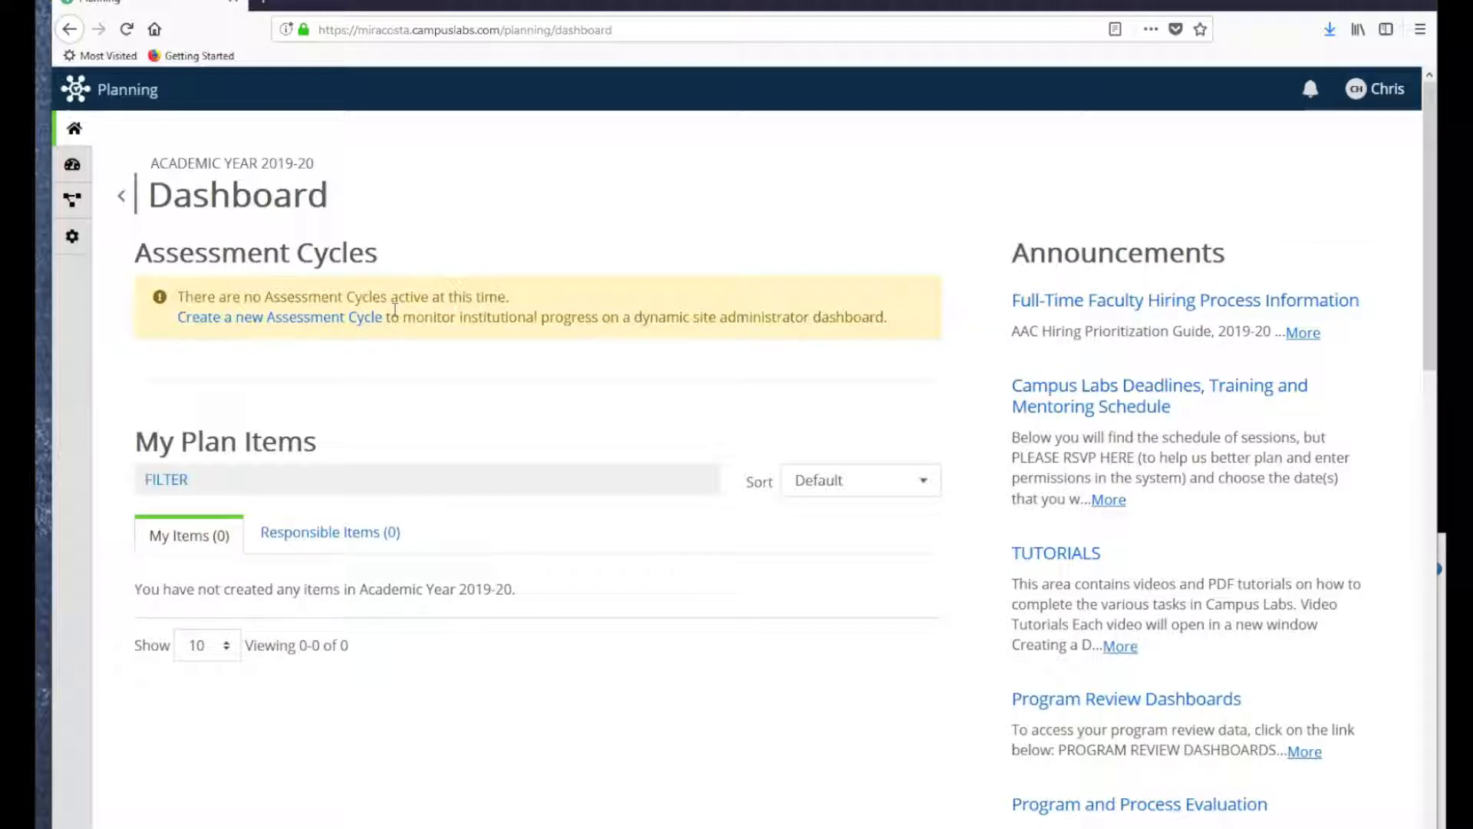
scroll(466, 439, "down", 3)
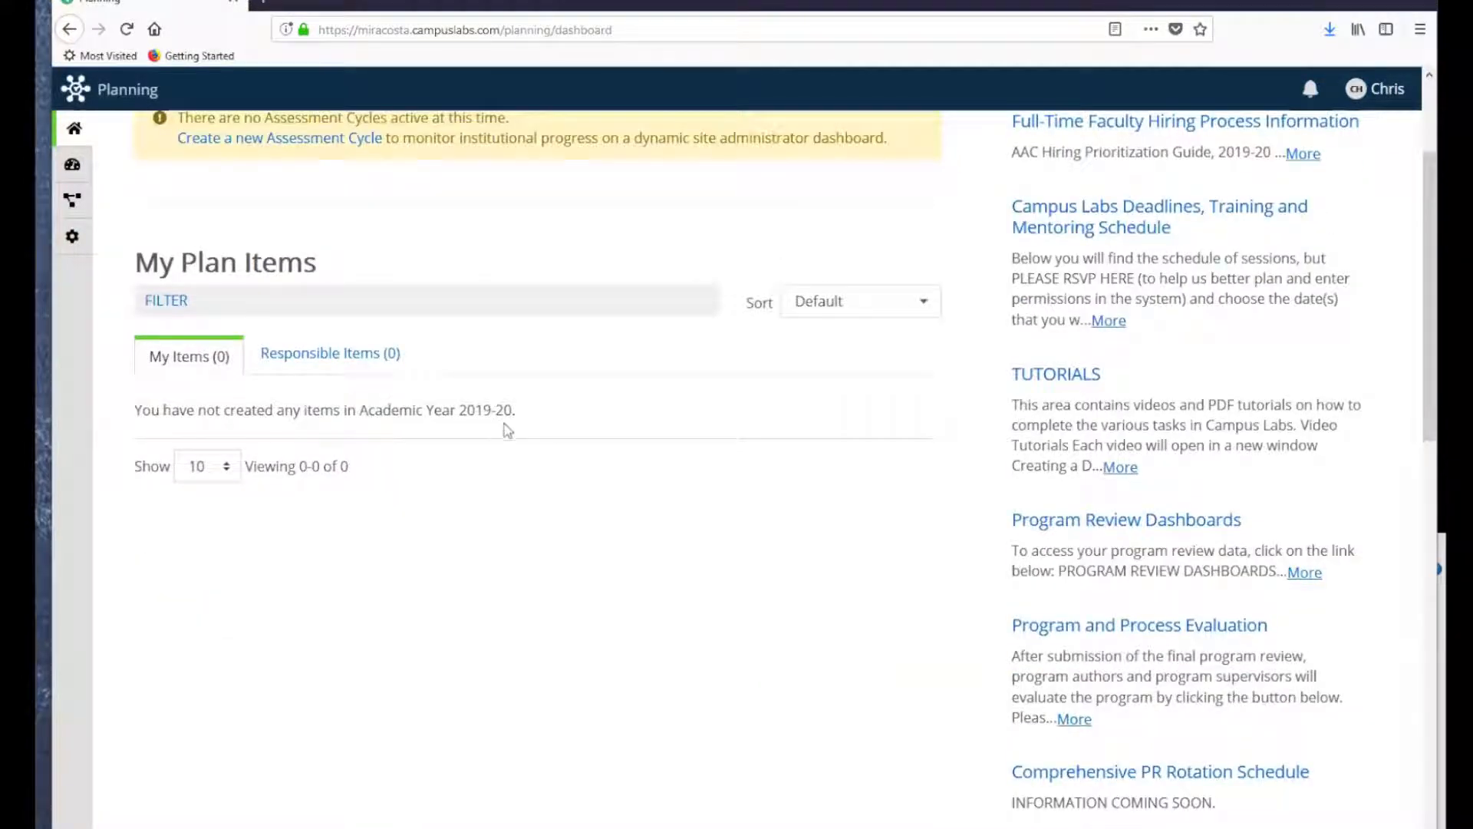
scroll(504, 424, "up", 2)
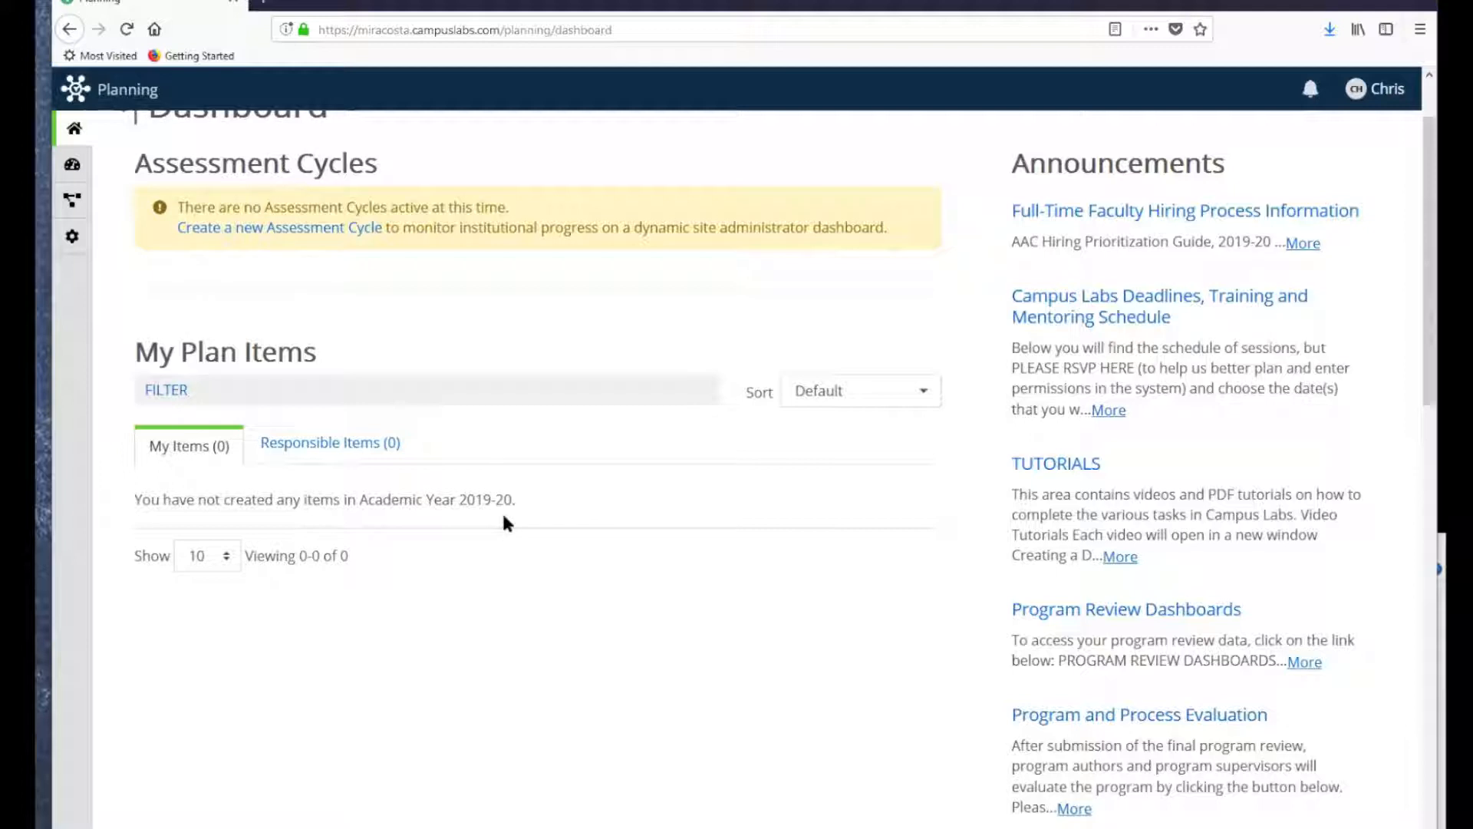
scroll(502, 510, "up", 2)
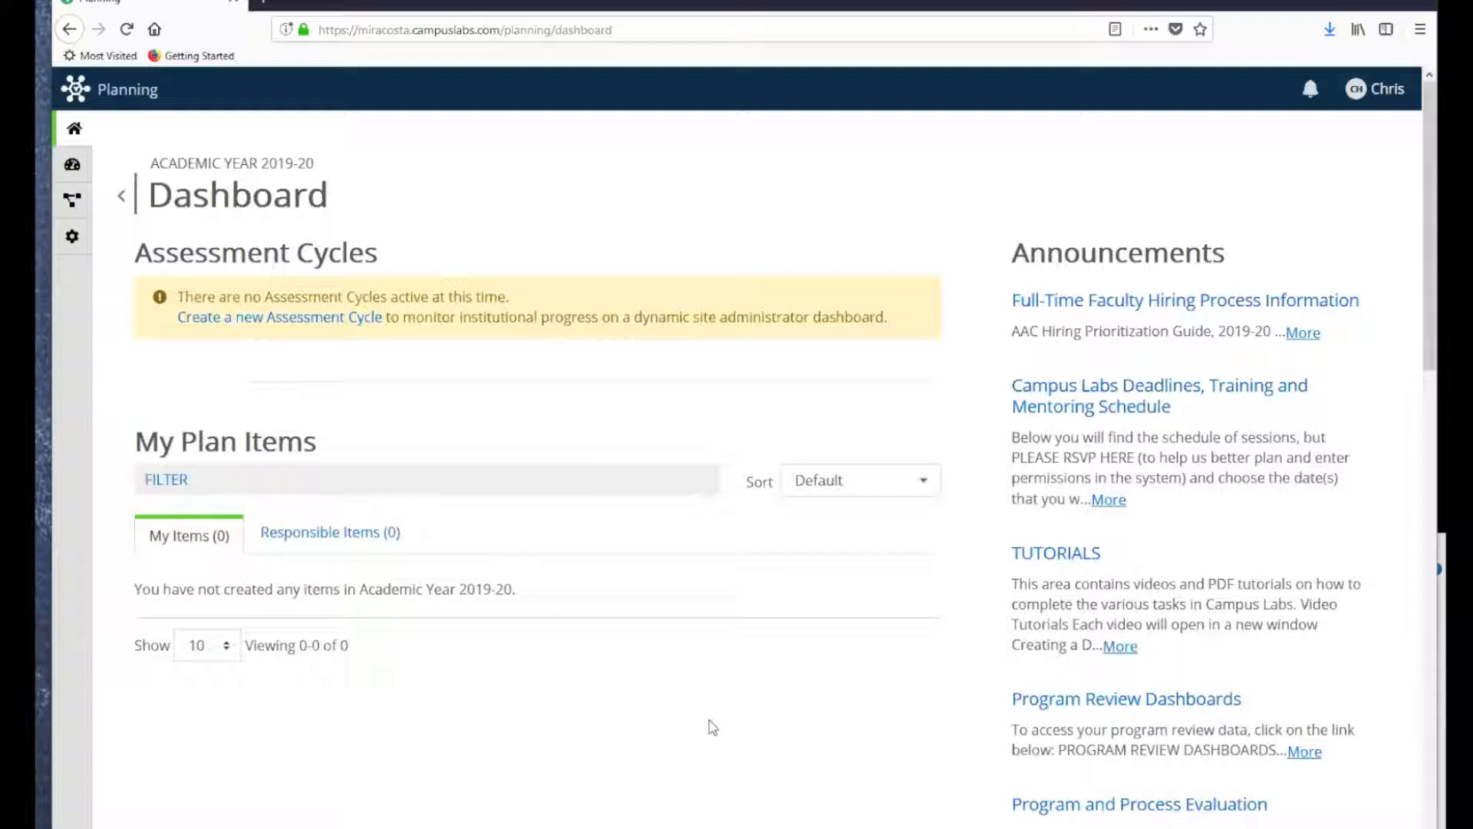
- Go to the plans area and show the Resource Requests plan for the Test Unit
left_click(69, 205)
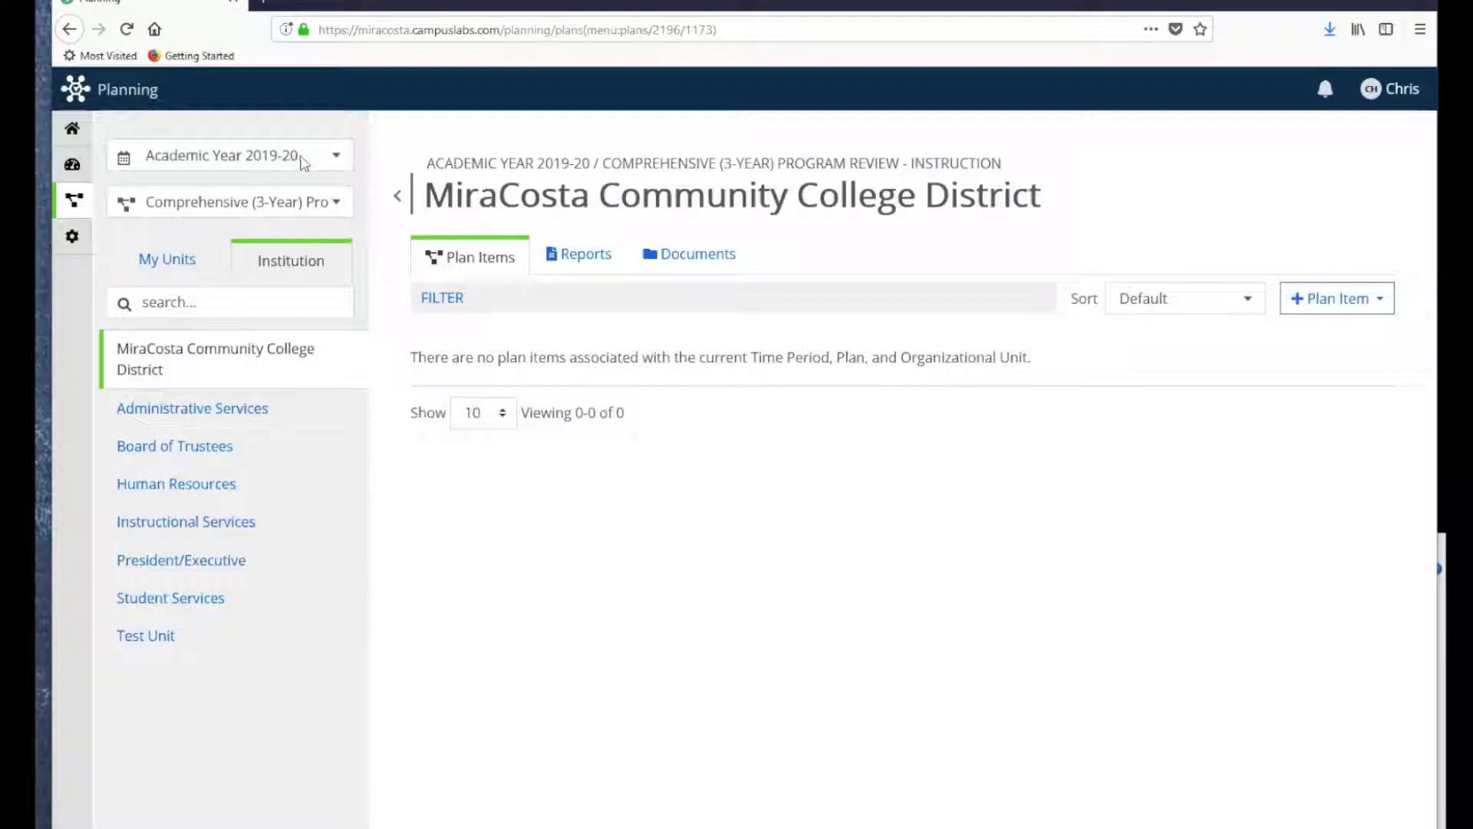
left_click(338, 203)
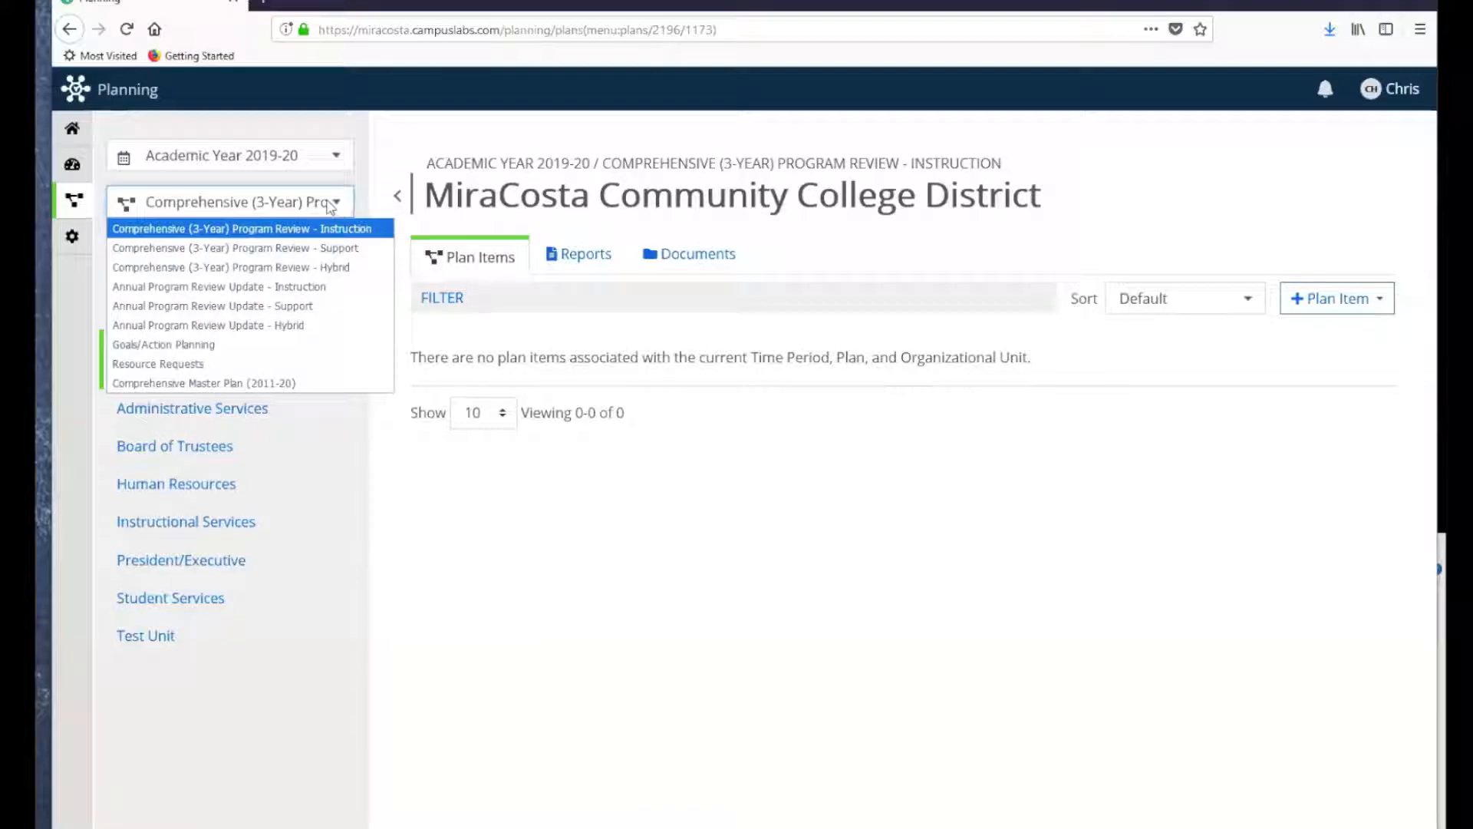
left_click(167, 365)
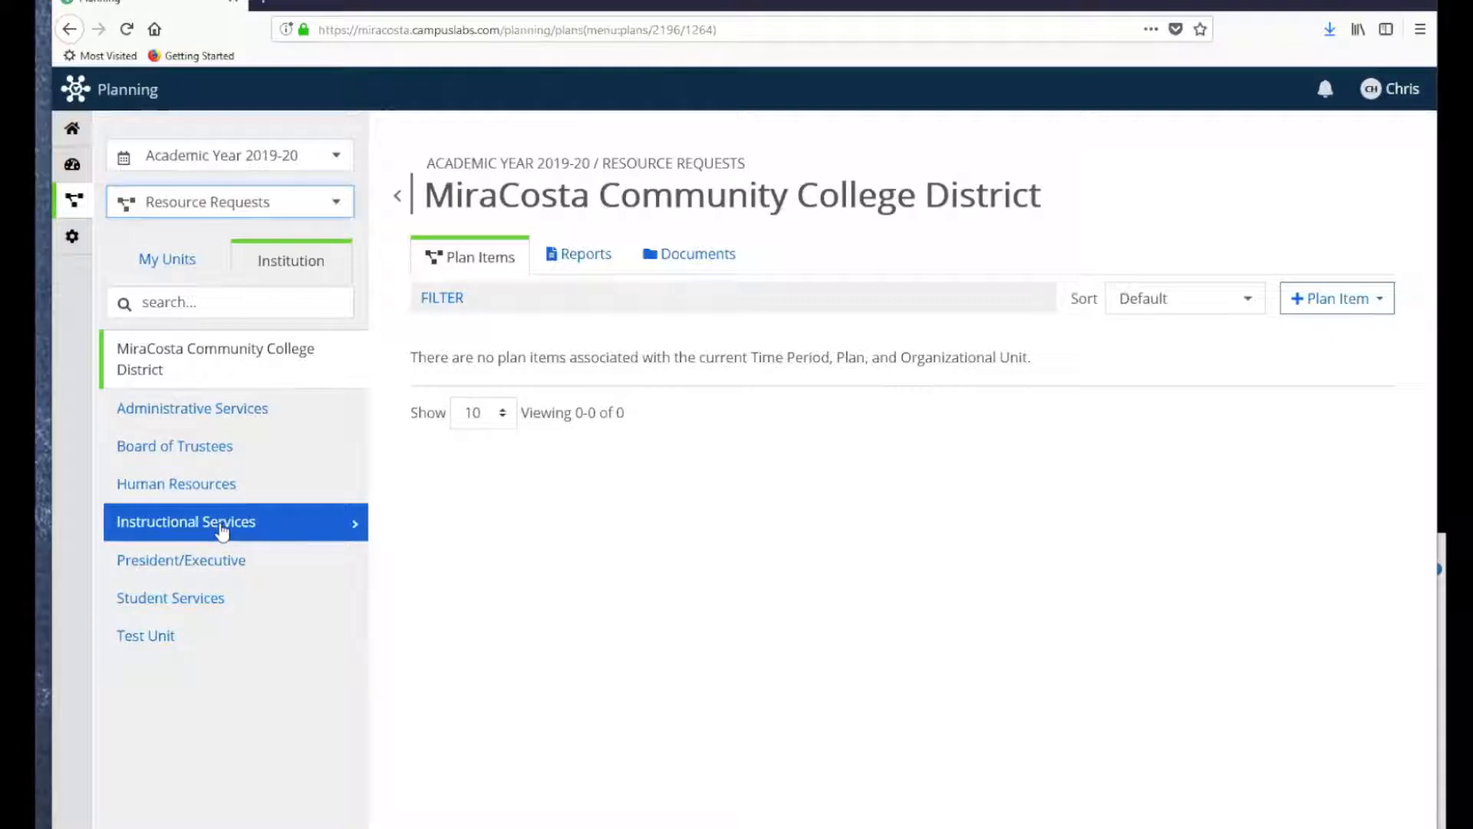
left_click(158, 643)
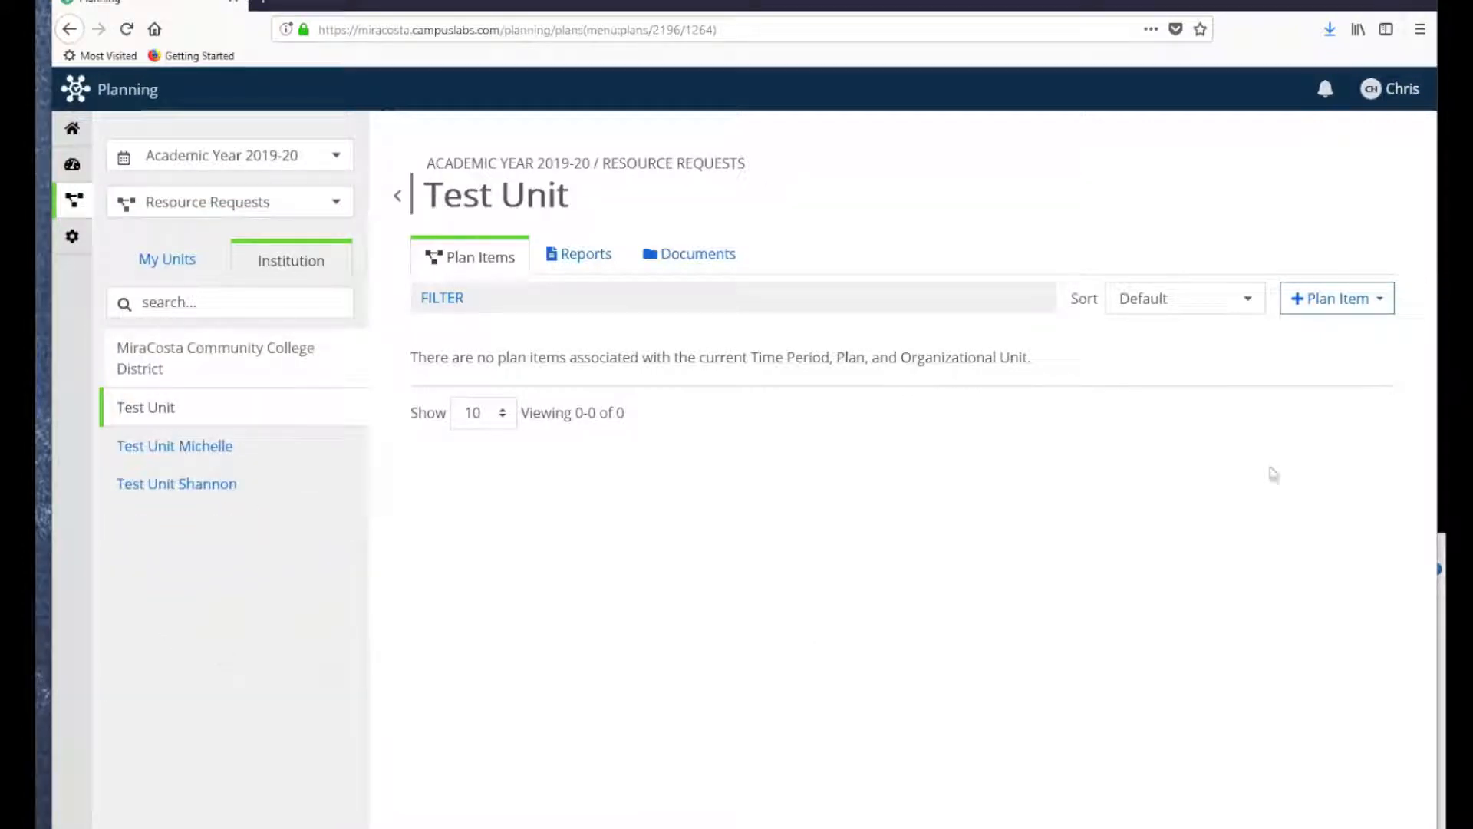
- Create a Technology Resource Request plan item and title it "Title for resource request"
left_click(1381, 304)
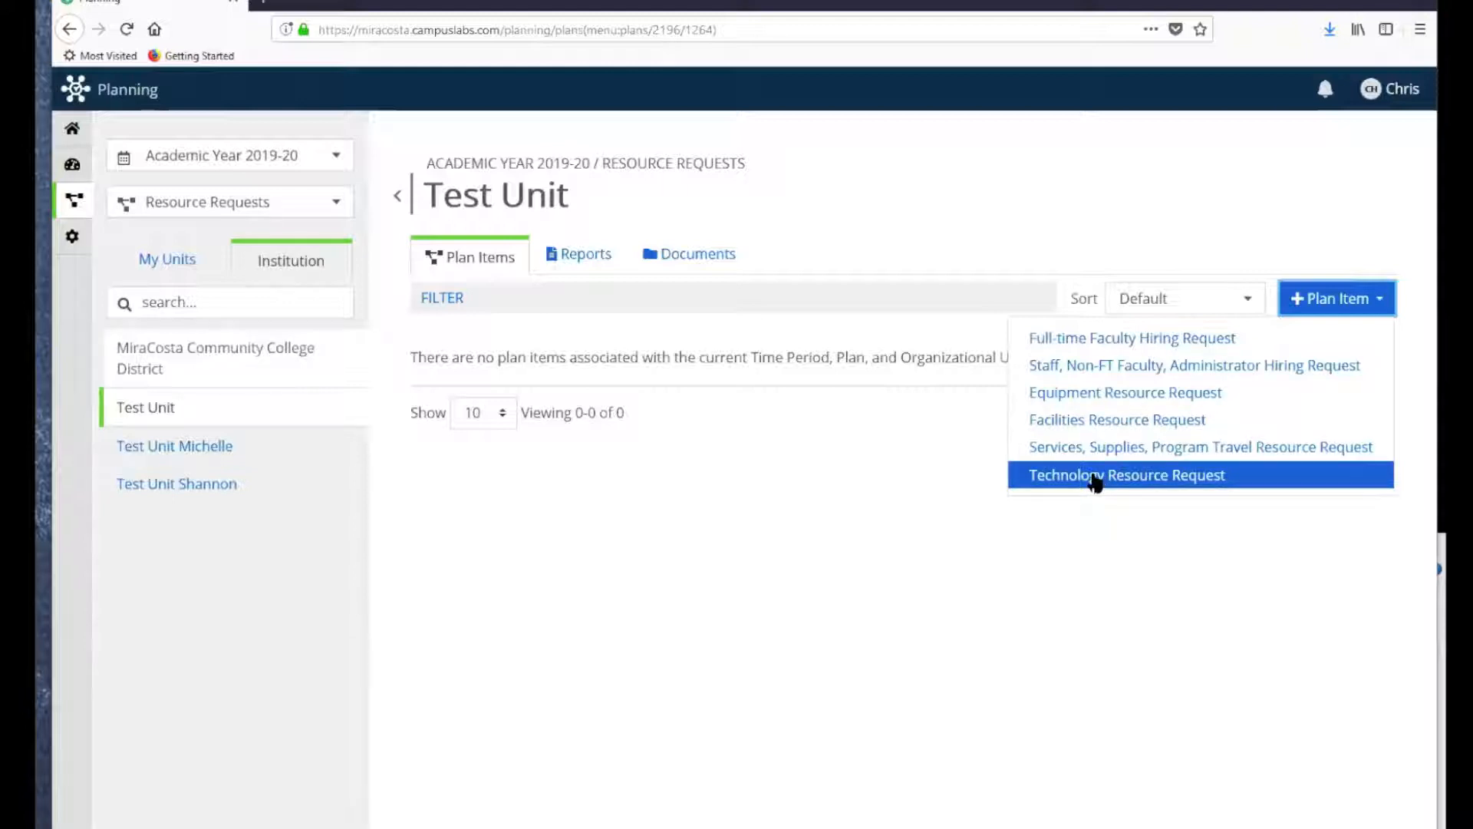
left_click(1096, 477)
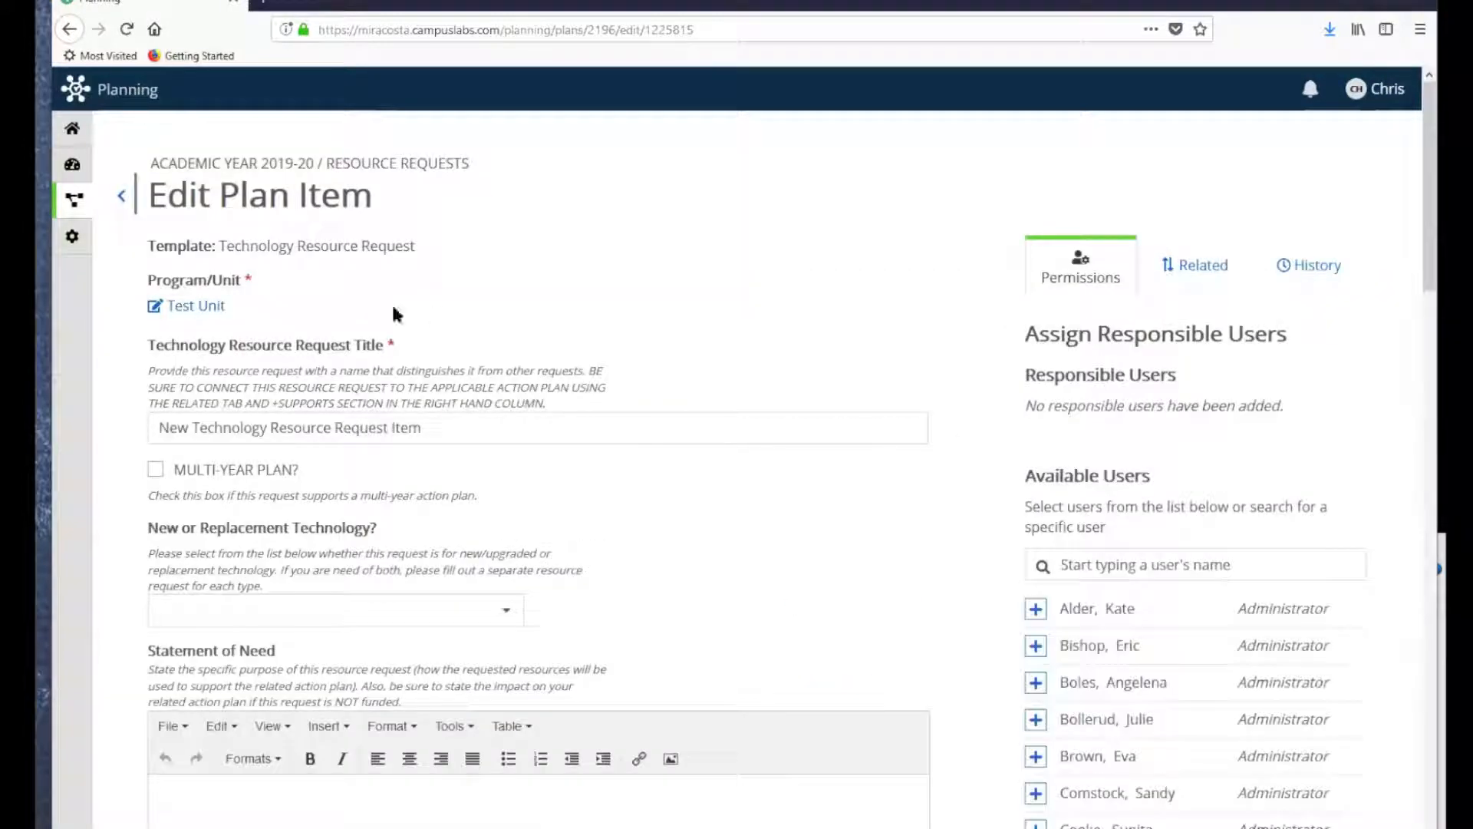
scroll(448, 348, "down", 2)
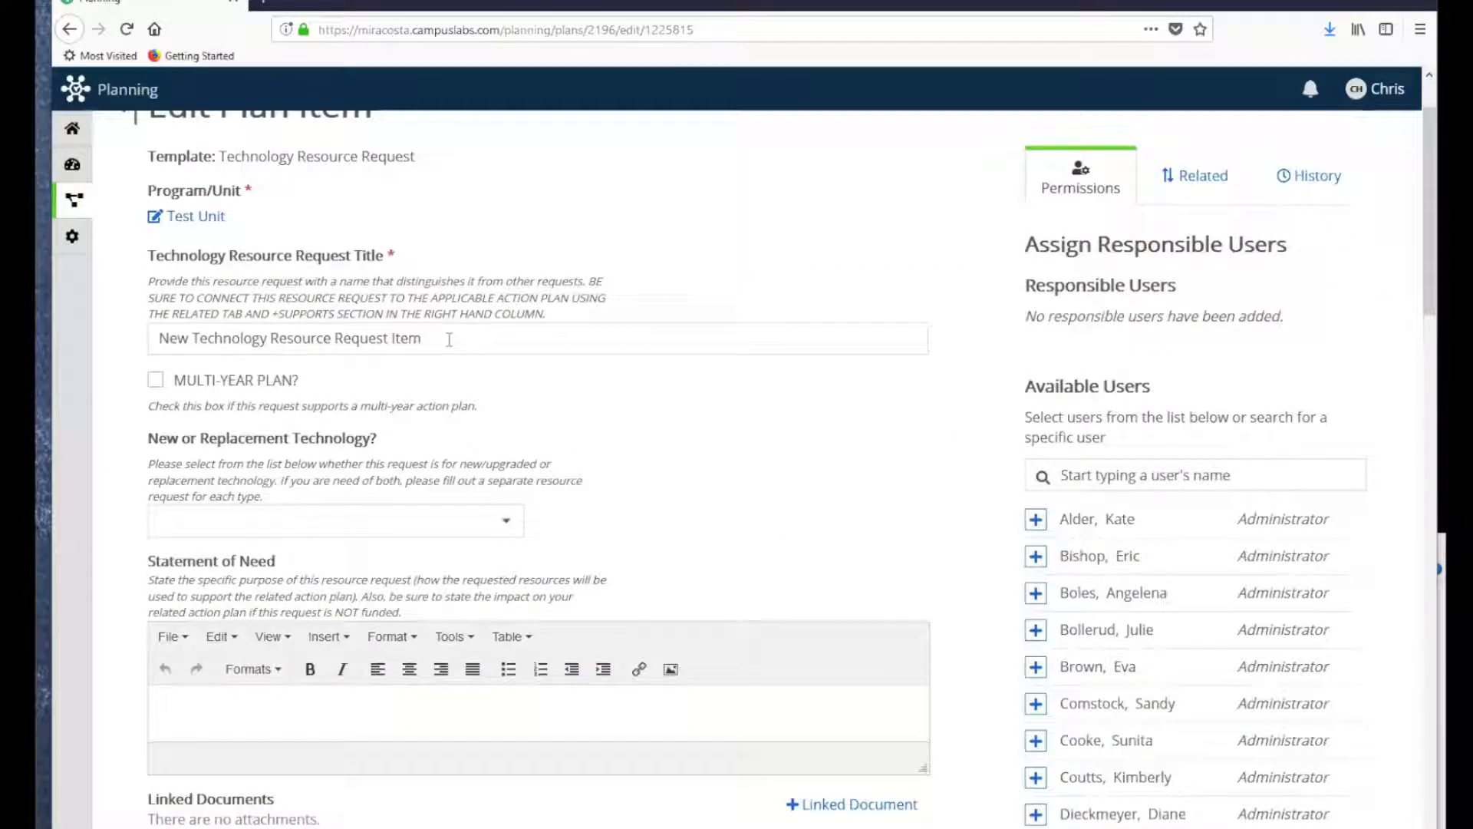
left_click_drag(439, 337, 117, 340)
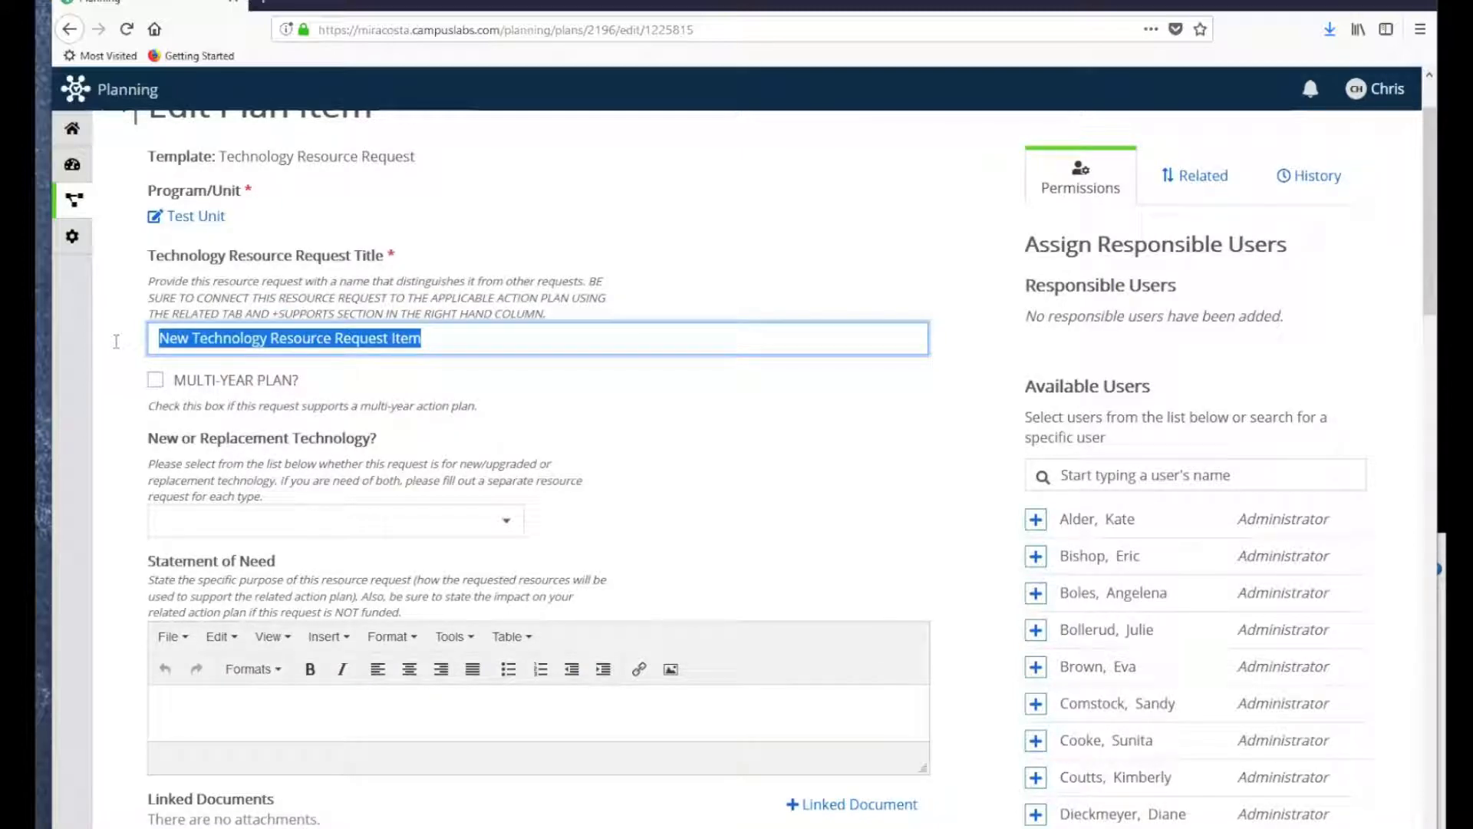
type("Title for resource request")
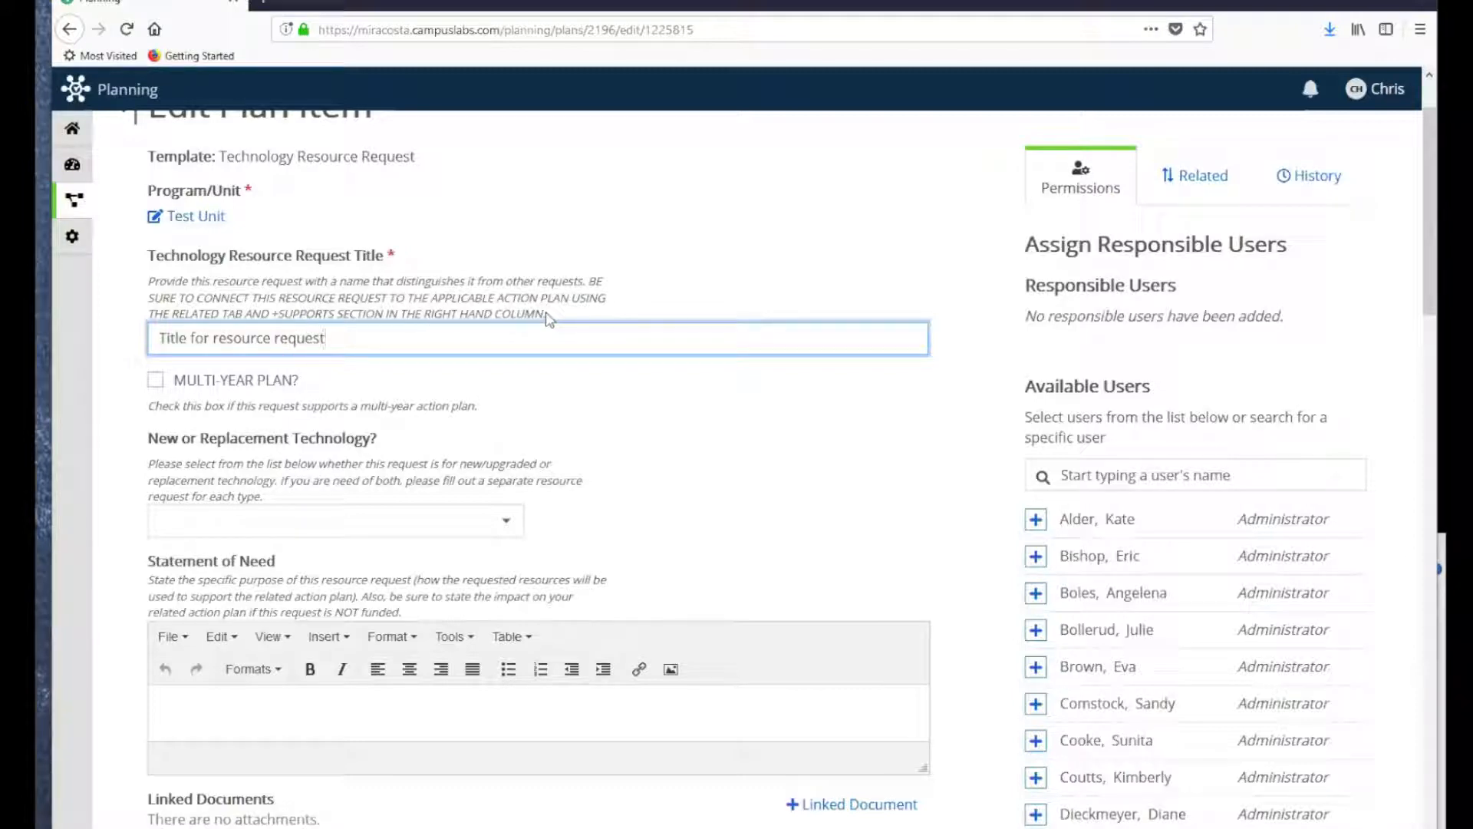
- Connect the request up to Test Unit's "Expand the Ravenclaw House offerings" action plan from Goals/Action Planning, Academic Year 2018-19, and return to the plan item
left_click(1202, 178)
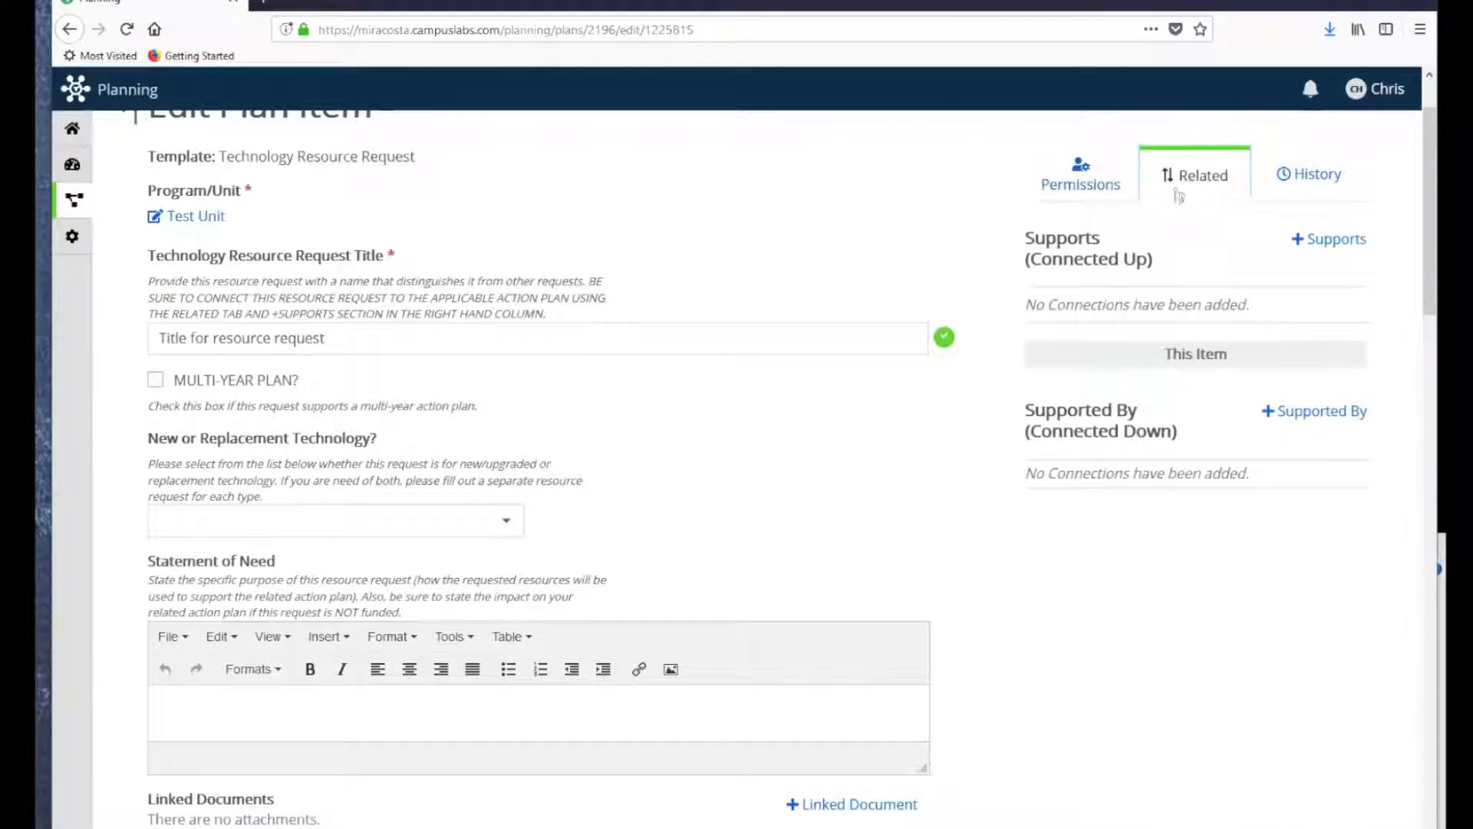
left_click(1331, 241)
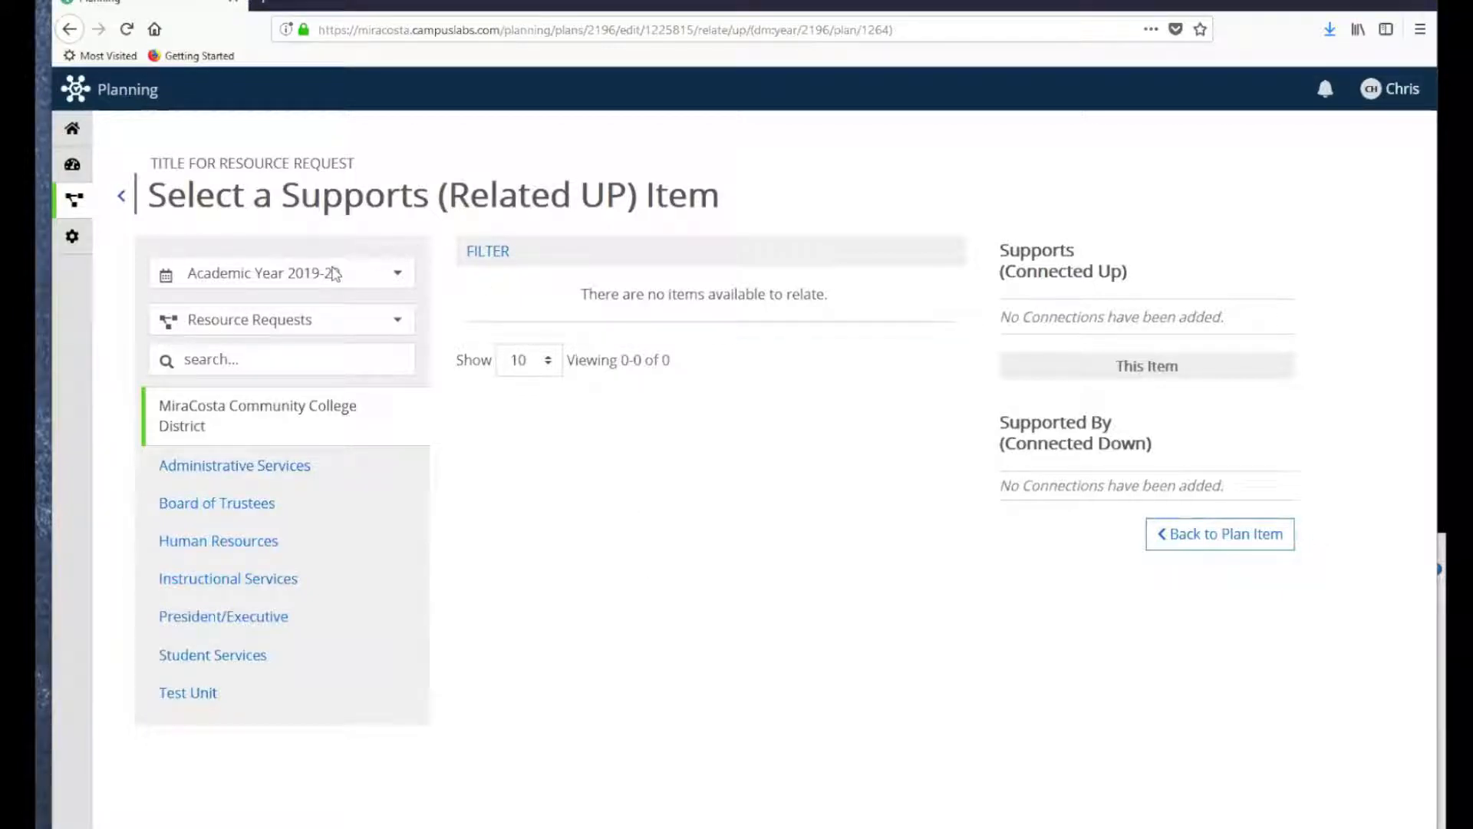
left_click(379, 283)
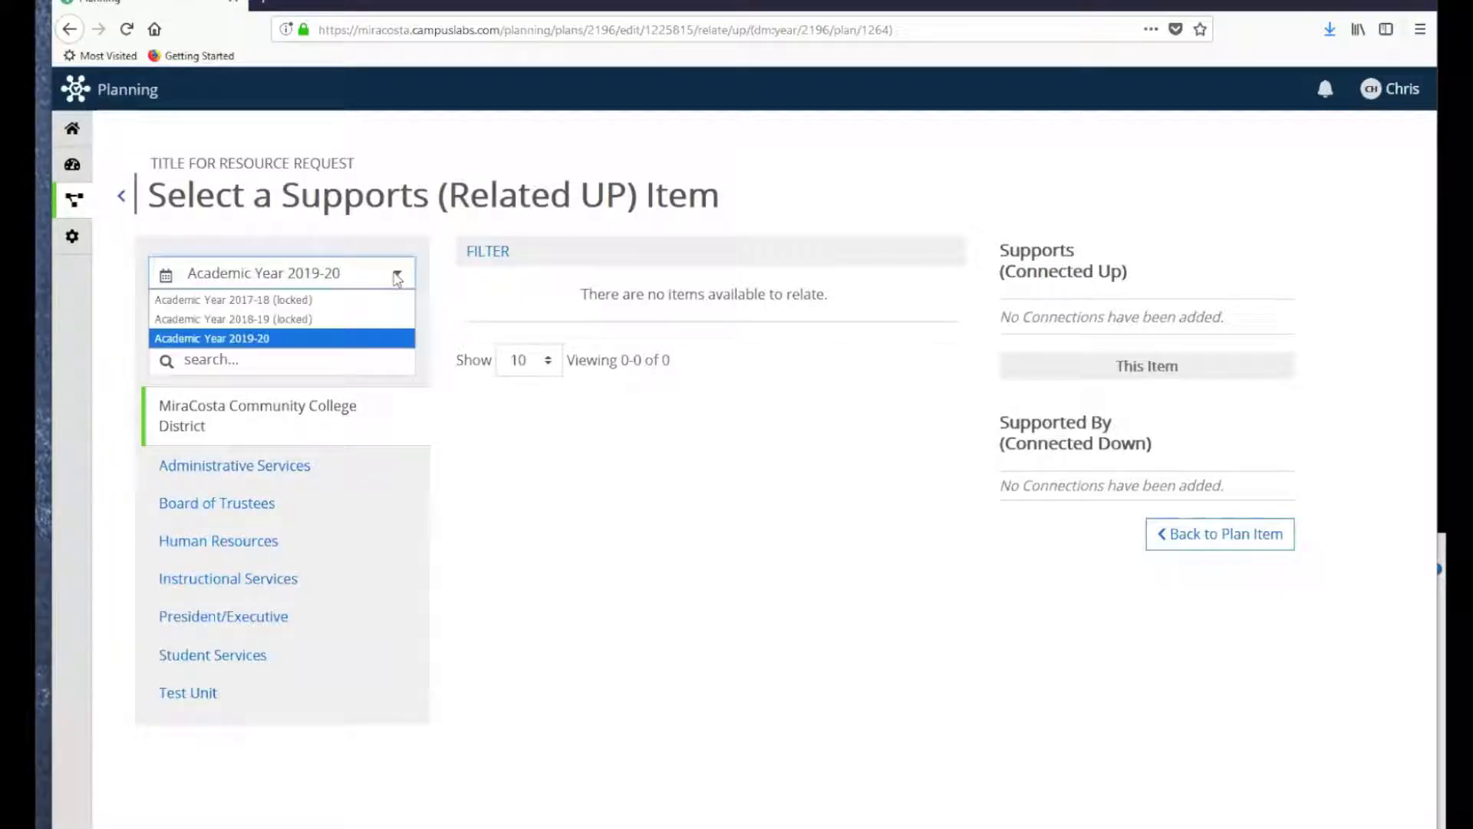
left_click(268, 319)
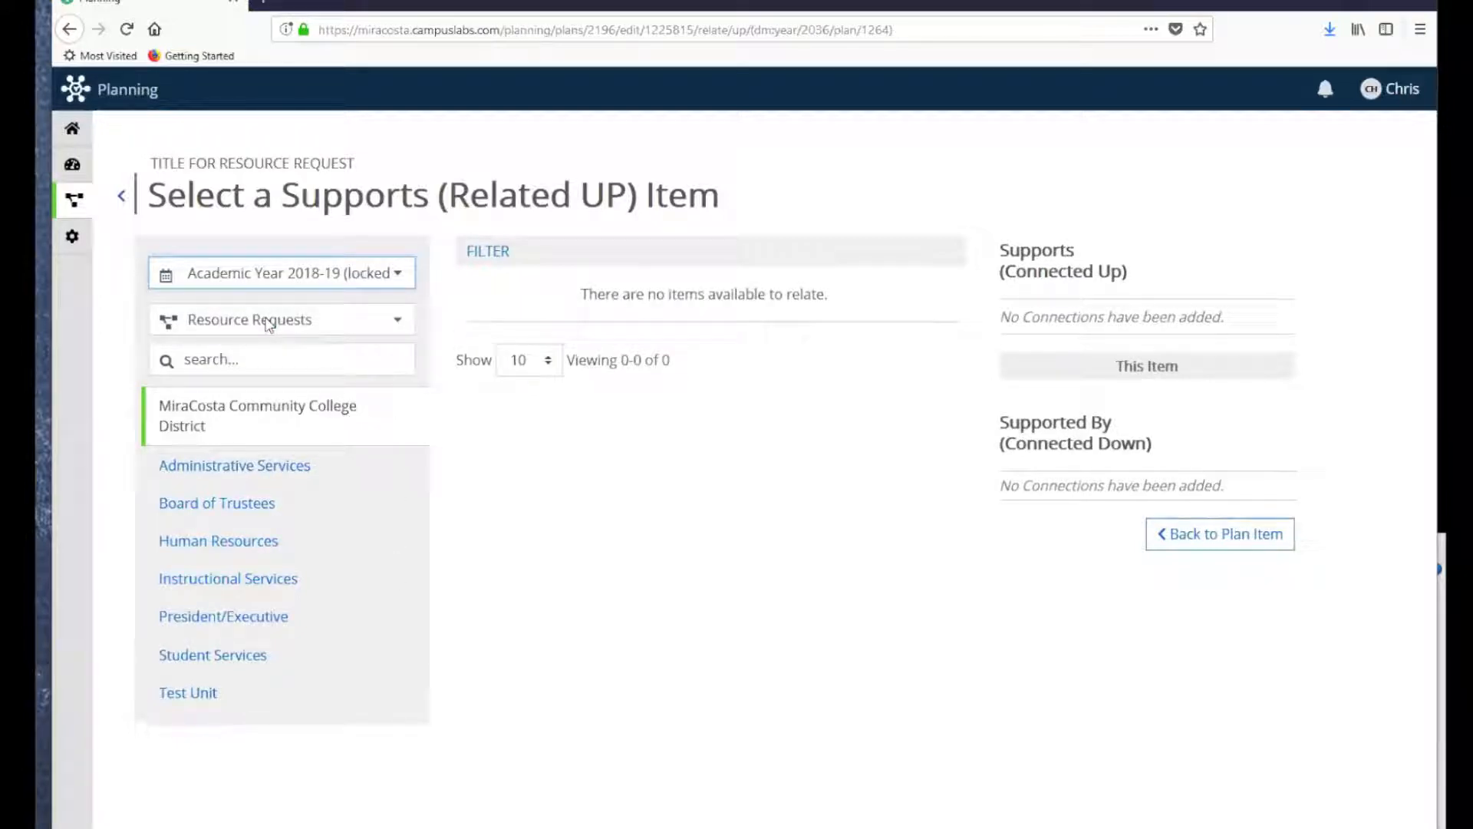
left_click(396, 320)
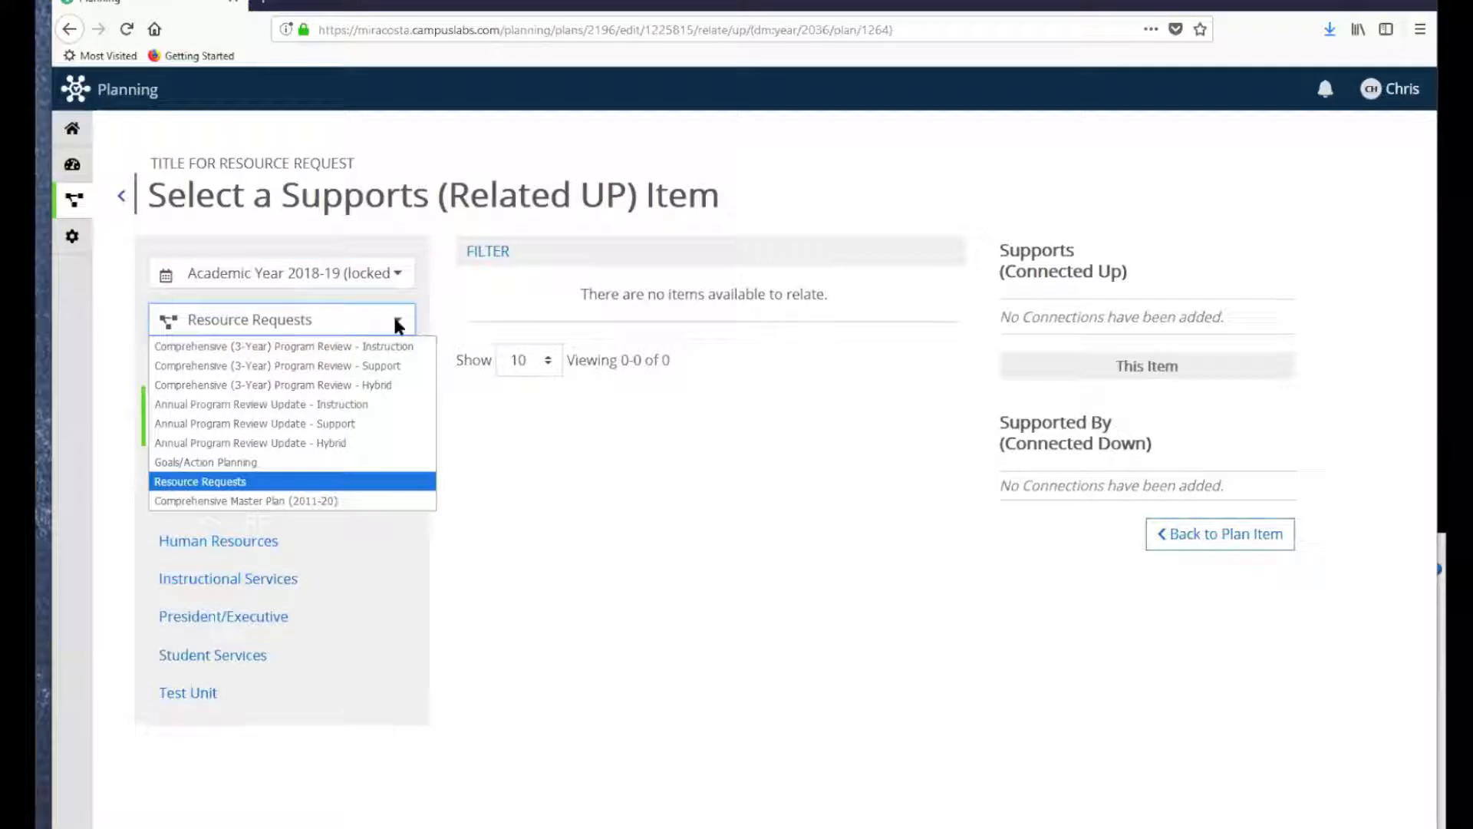
left_click(193, 463)
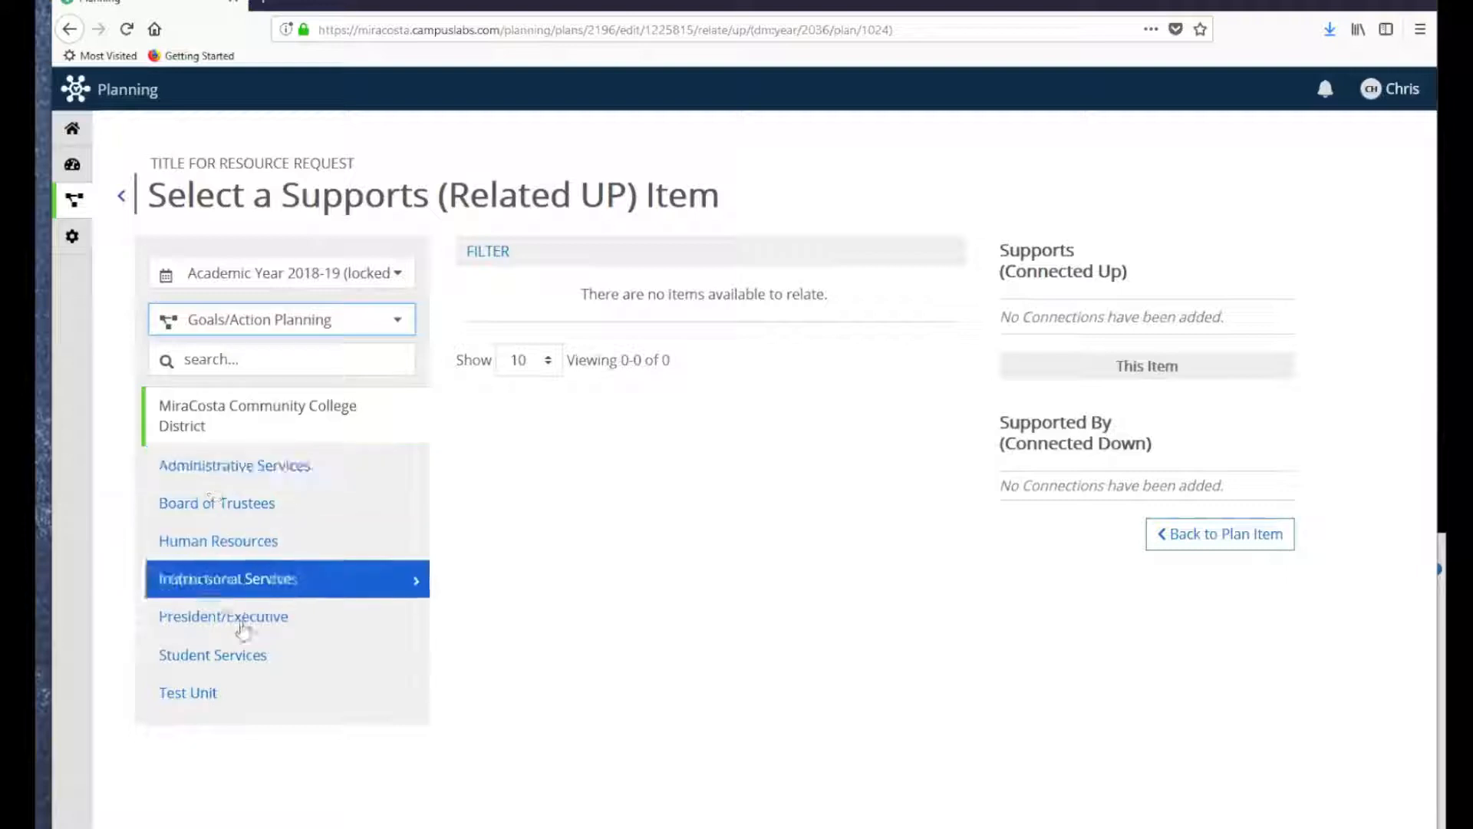
left_click(212, 696)
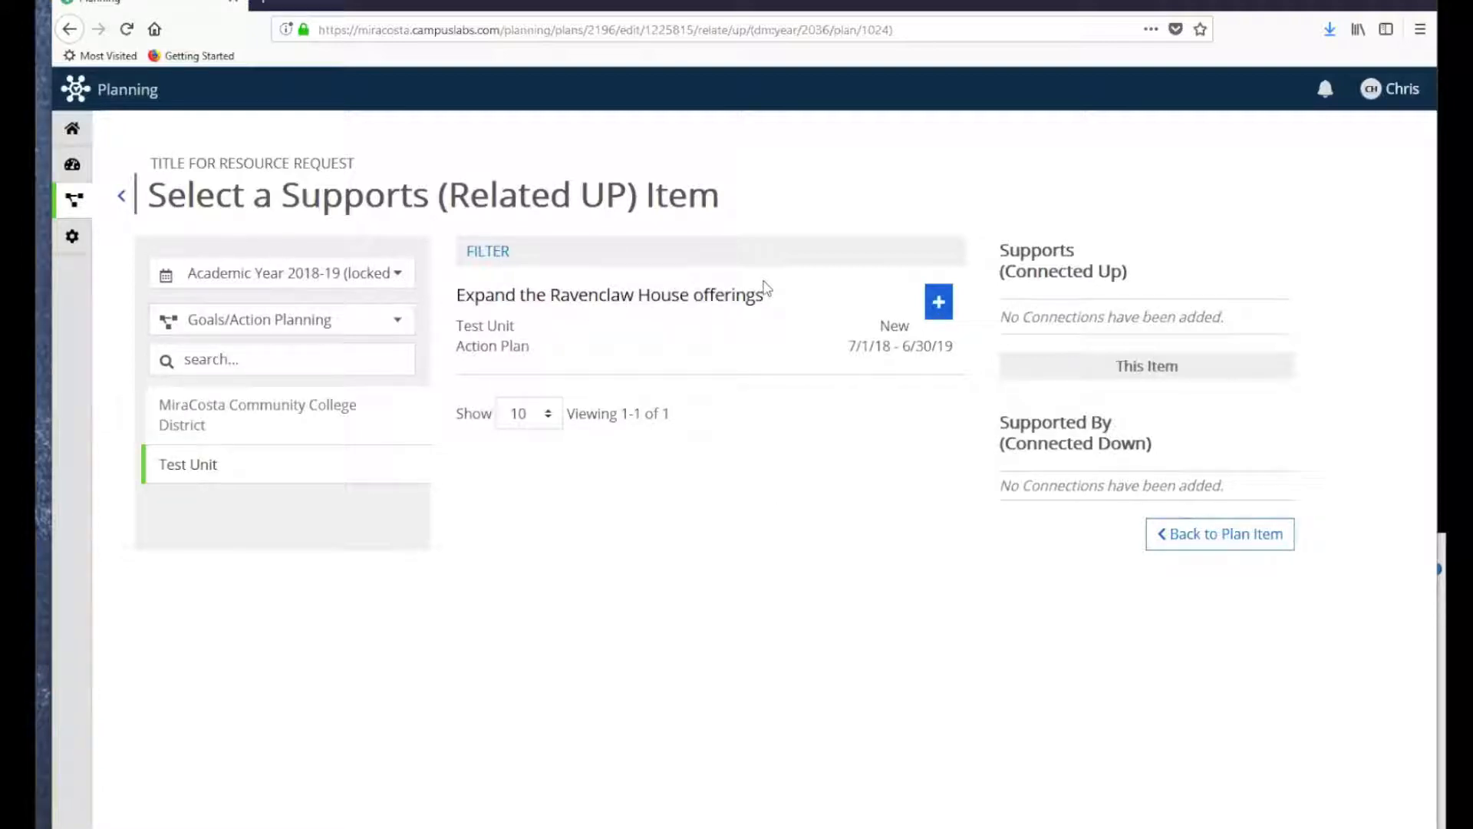
left_click(938, 305)
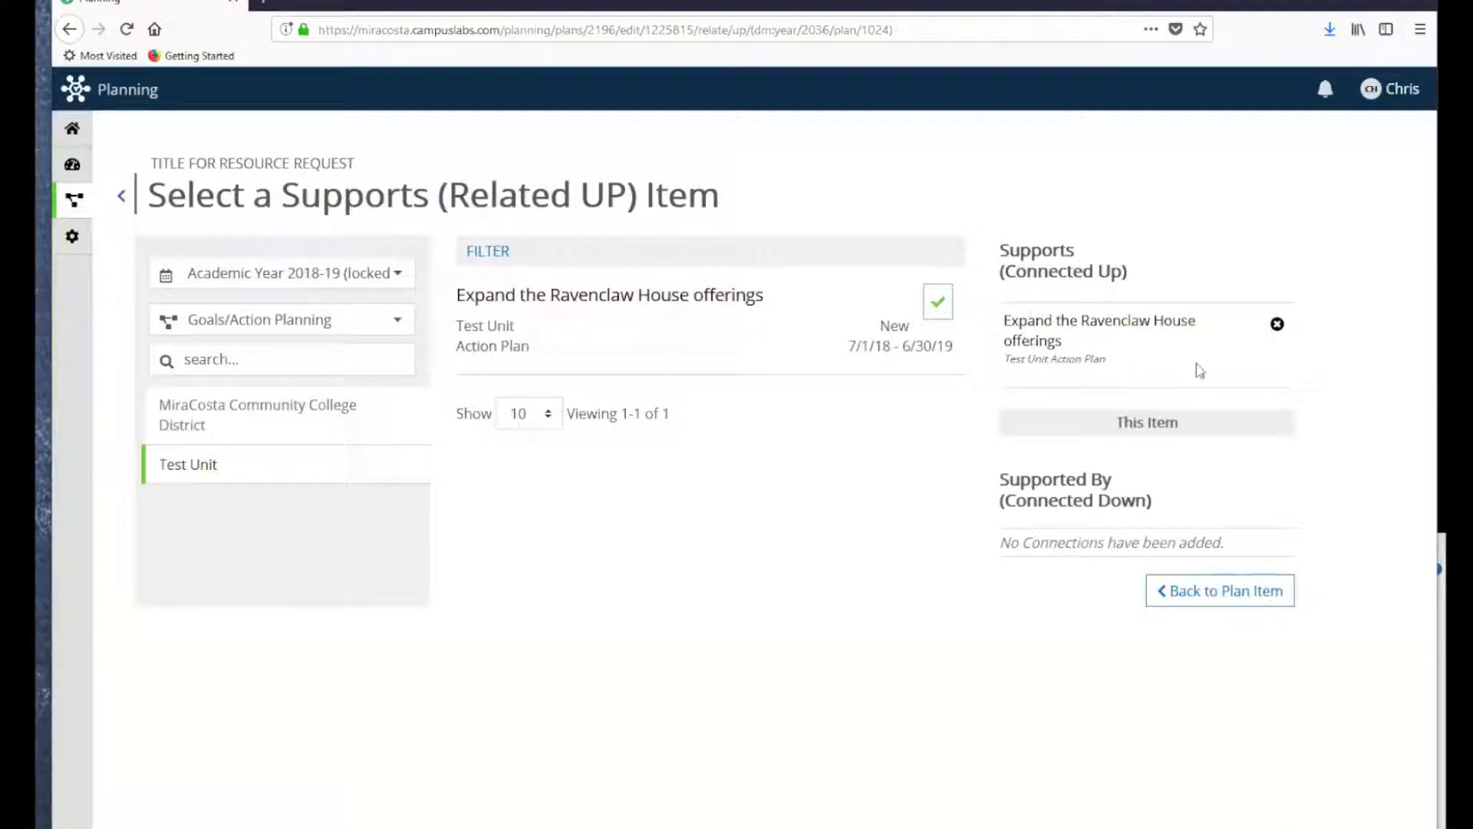
left_click(1245, 597)
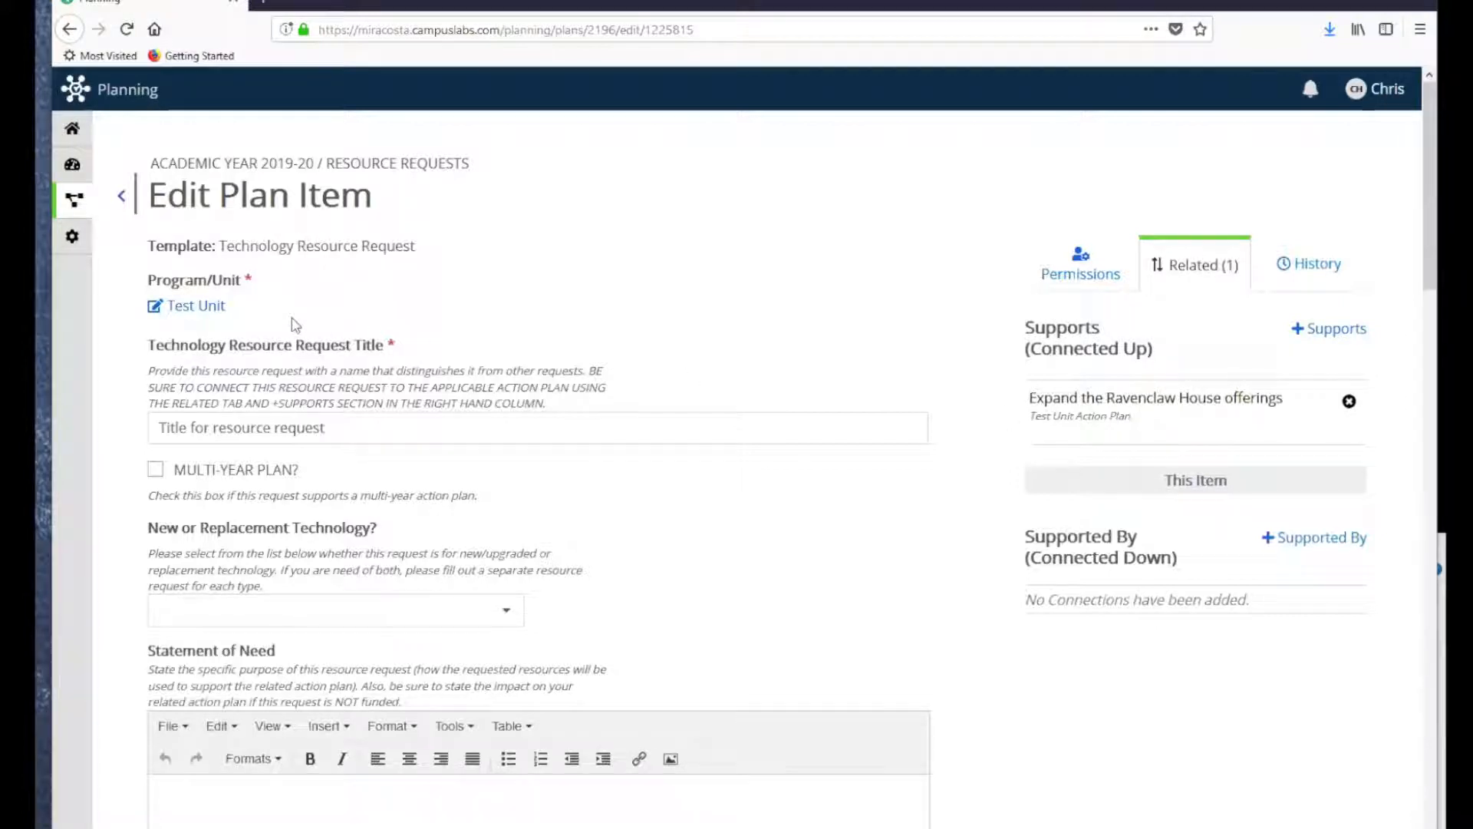
- Examine the multi-year plan field and the choices offered for New or Replacement Technology, leaving them unset
scroll(297, 324, "down", 2)
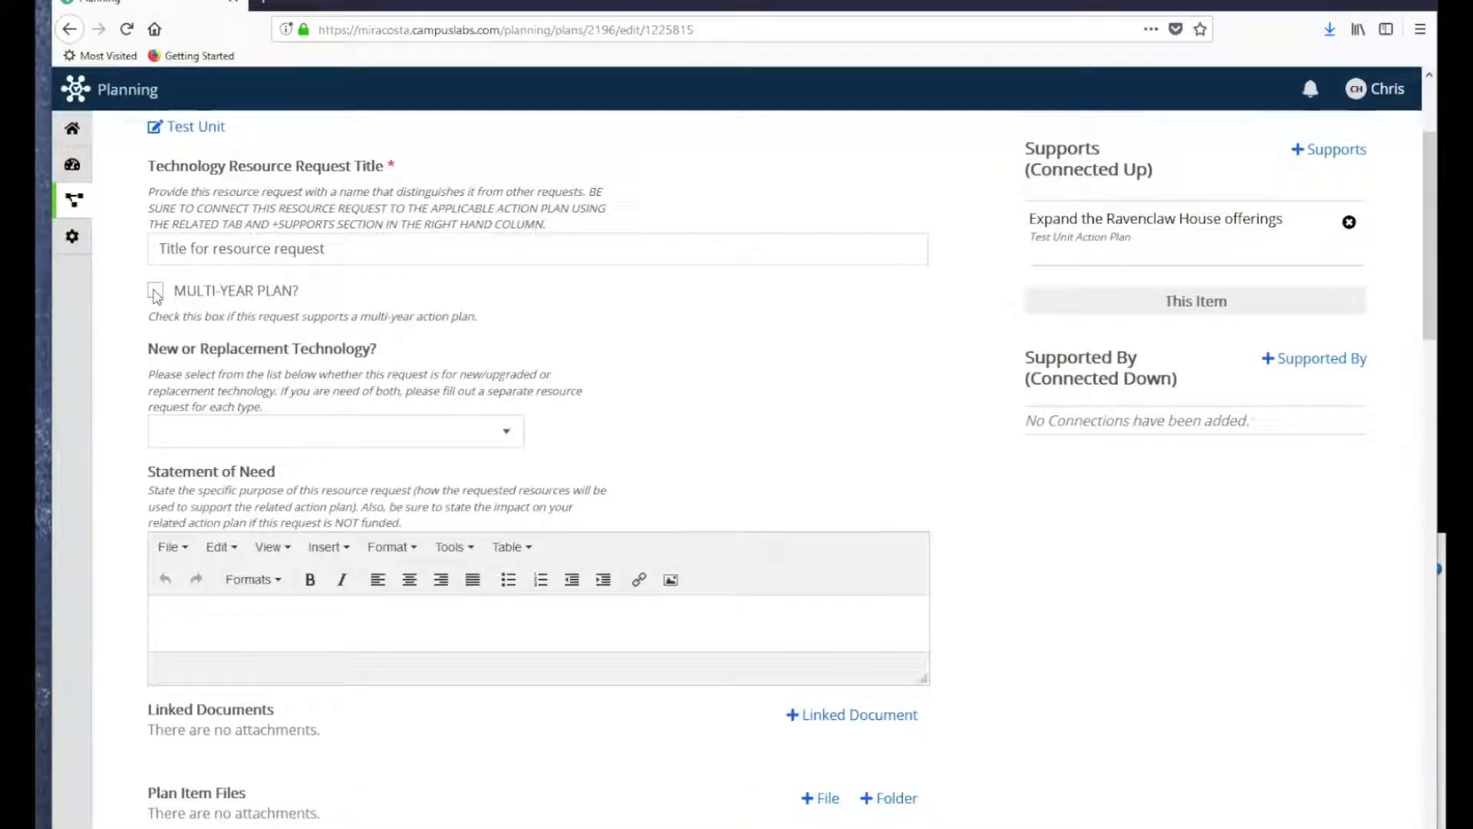
scroll(467, 305, "down", 3)
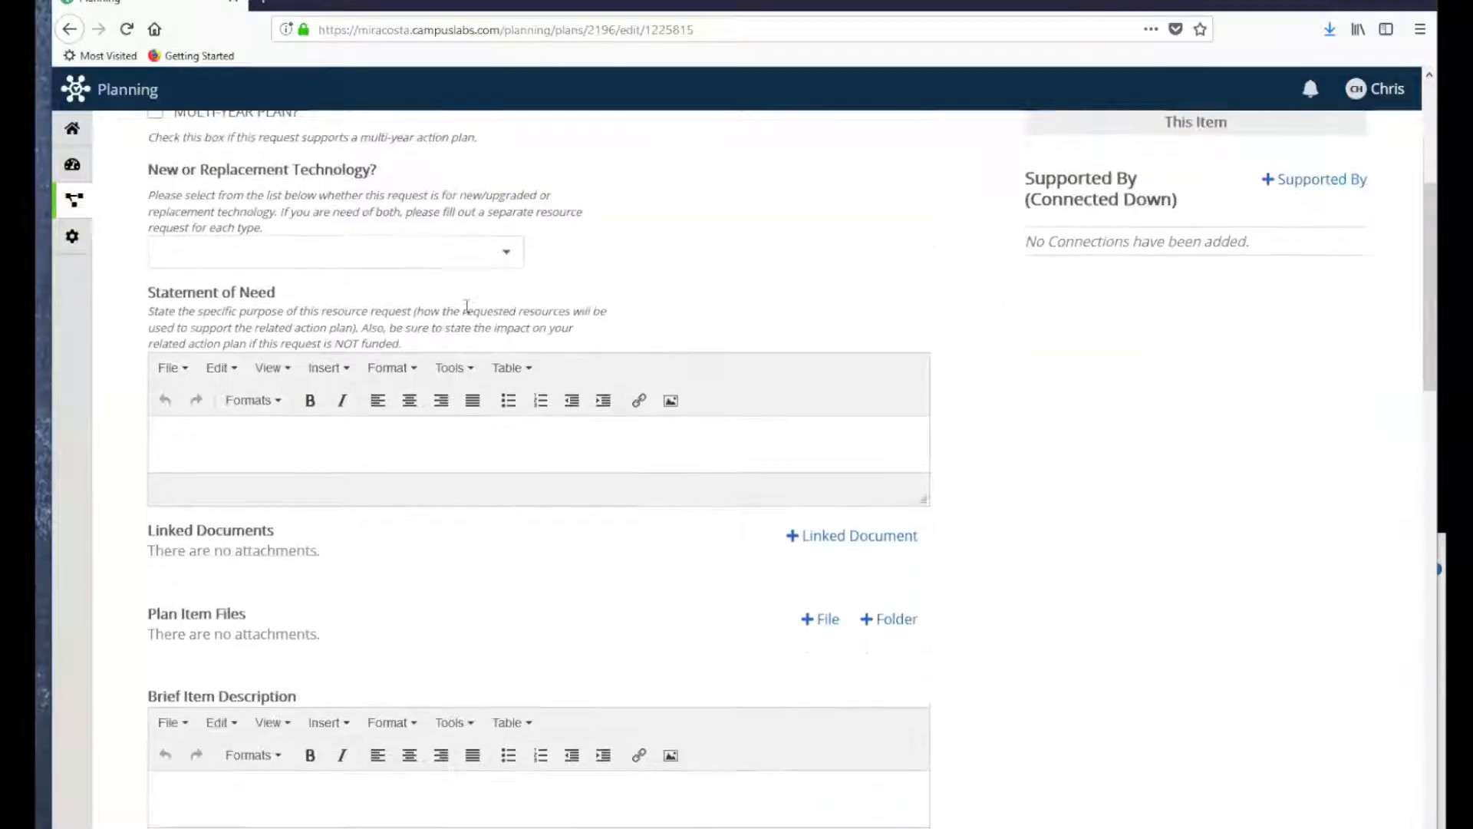
scroll(479, 323, "up", 2)
left_click(503, 341)
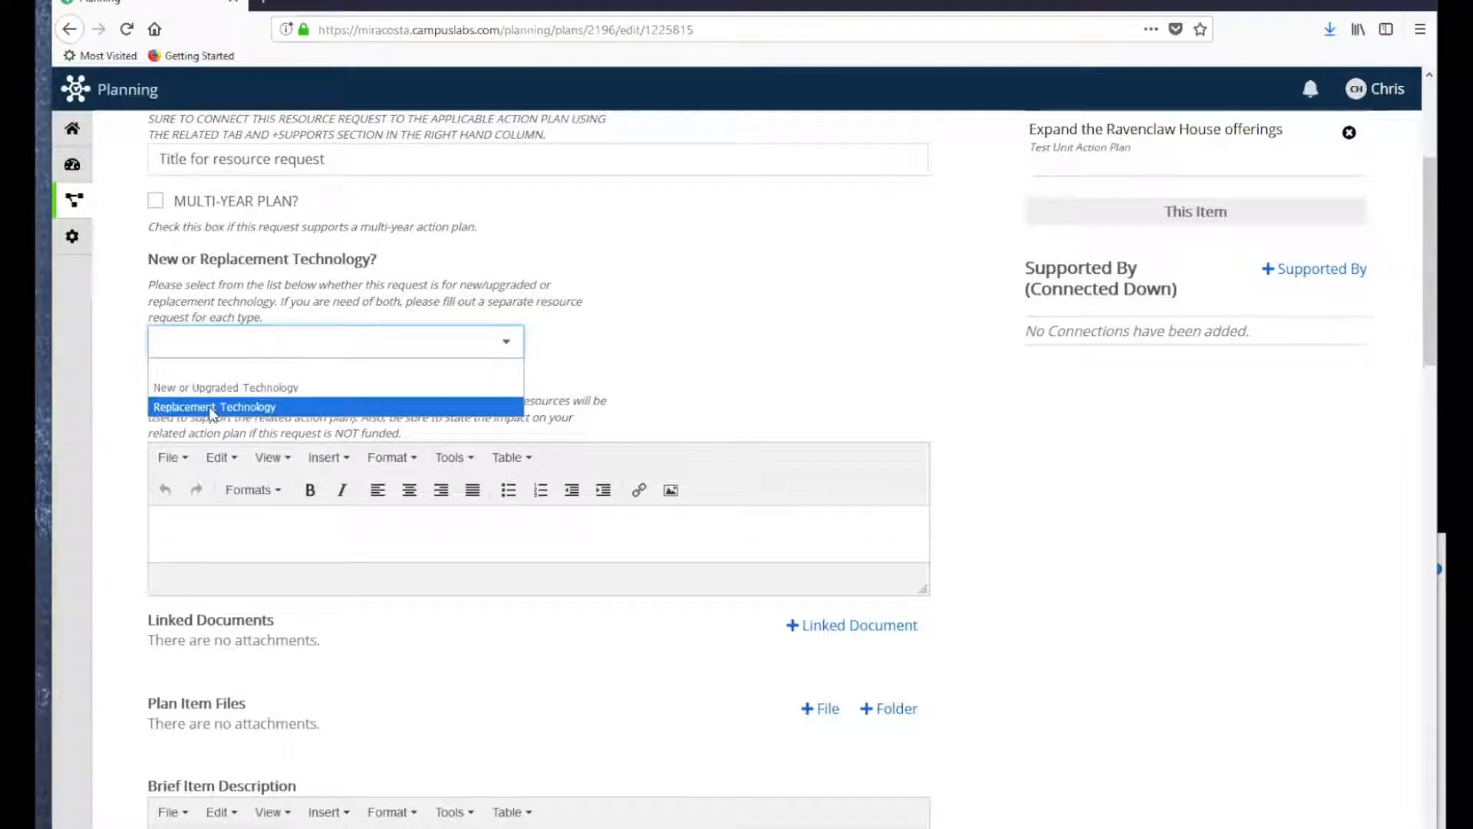
left_click(740, 336)
- Enter "this section is rich text" as the Statement of Need
scroll(183, 433, "down", 3)
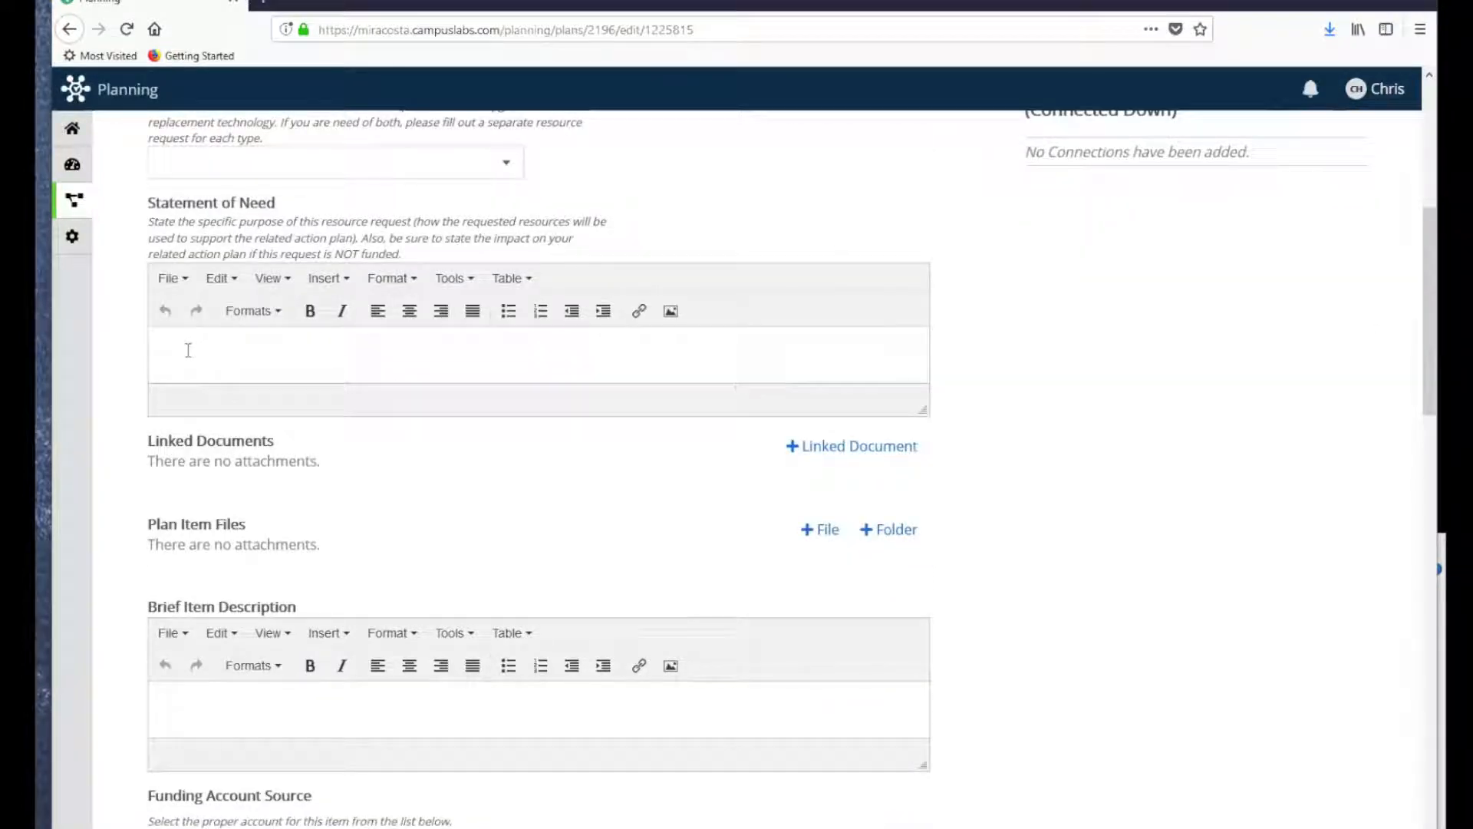
left_click(188, 350)
type("this section ")
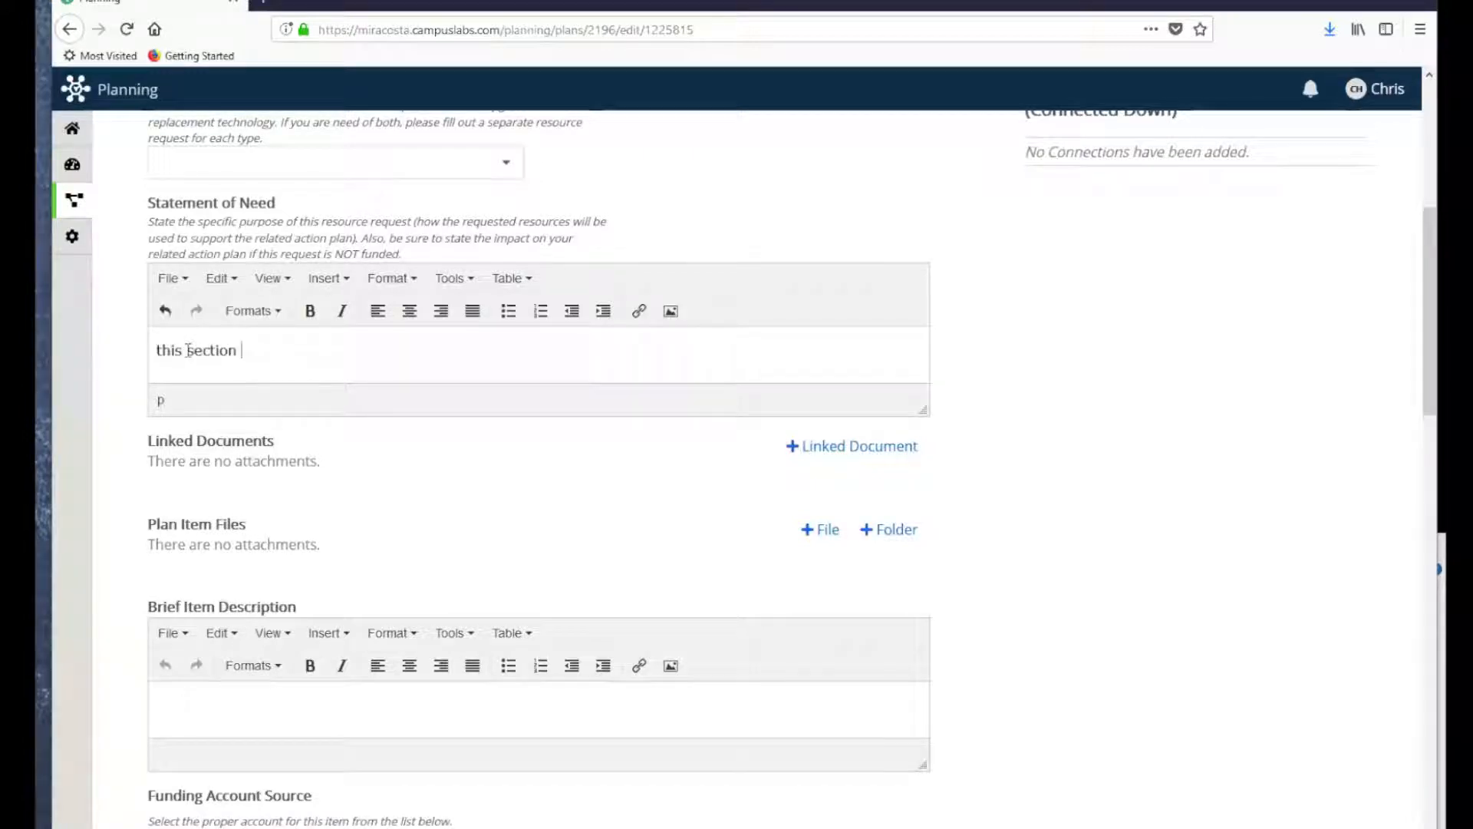
type("is rich text")
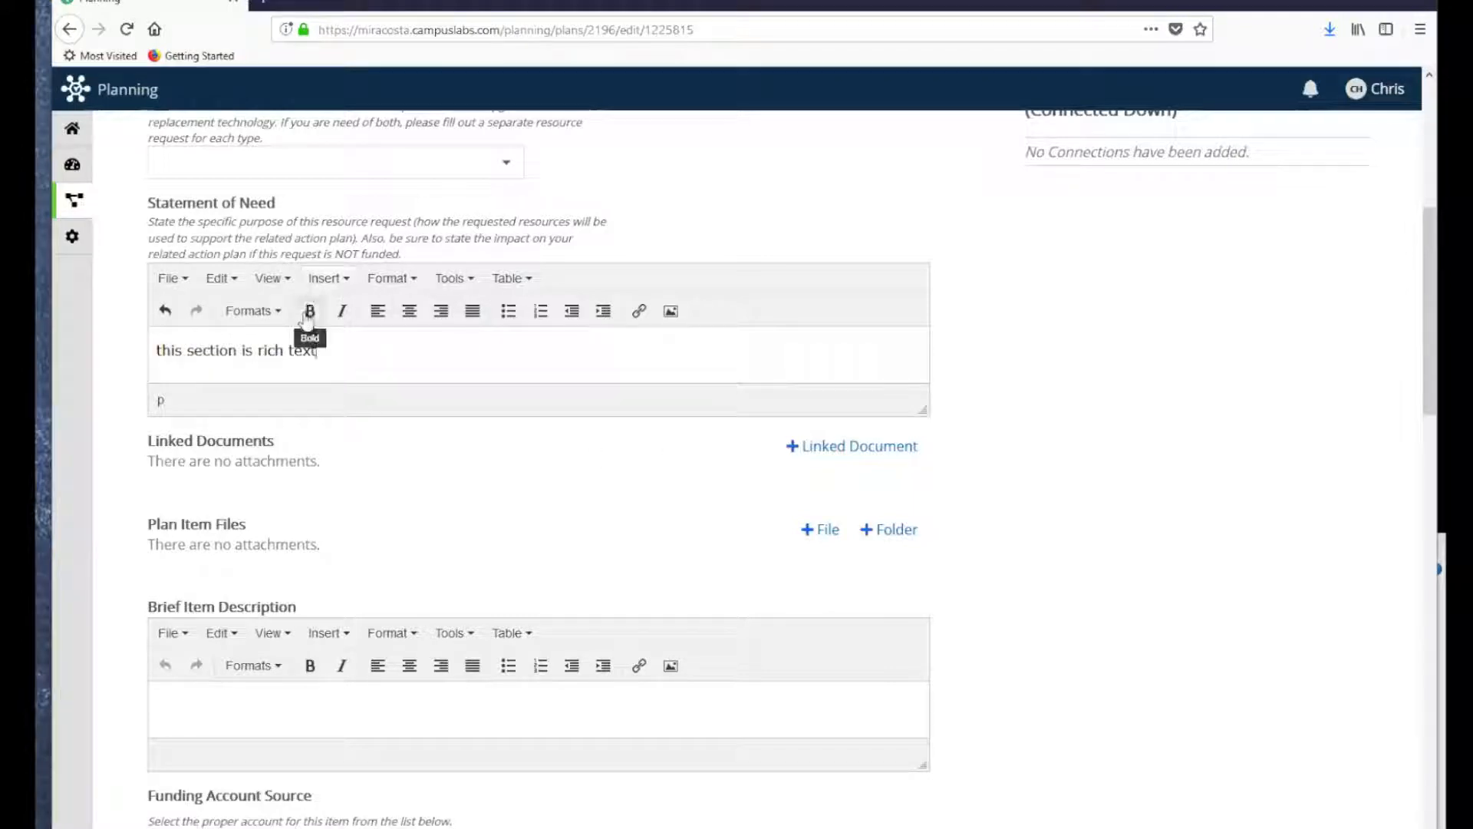
left_click(339, 313)
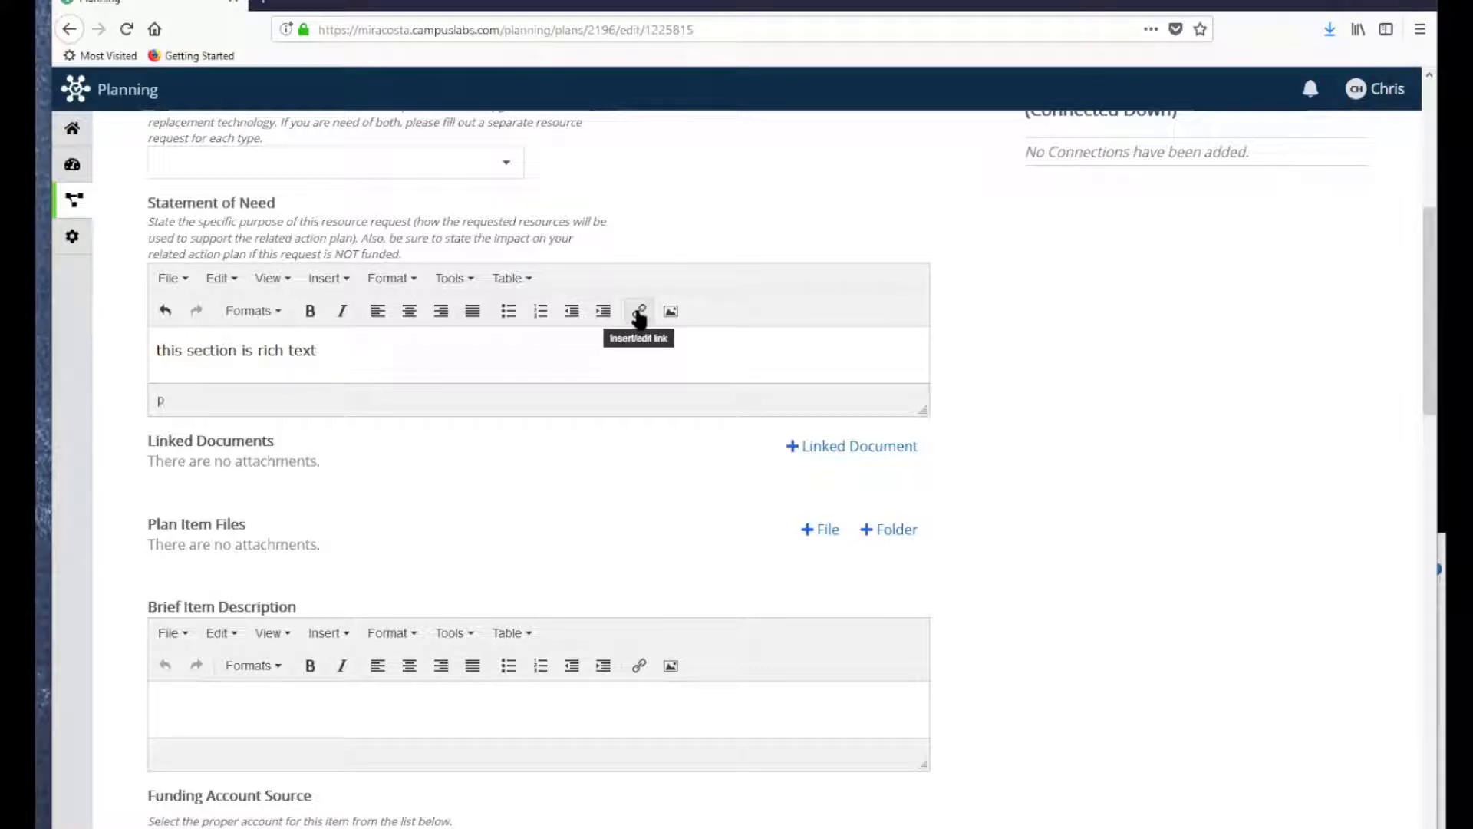
- Insert a table with two columns and three rows below the Statement of Need text
left_click(327, 281)
mouse_move(349, 371)
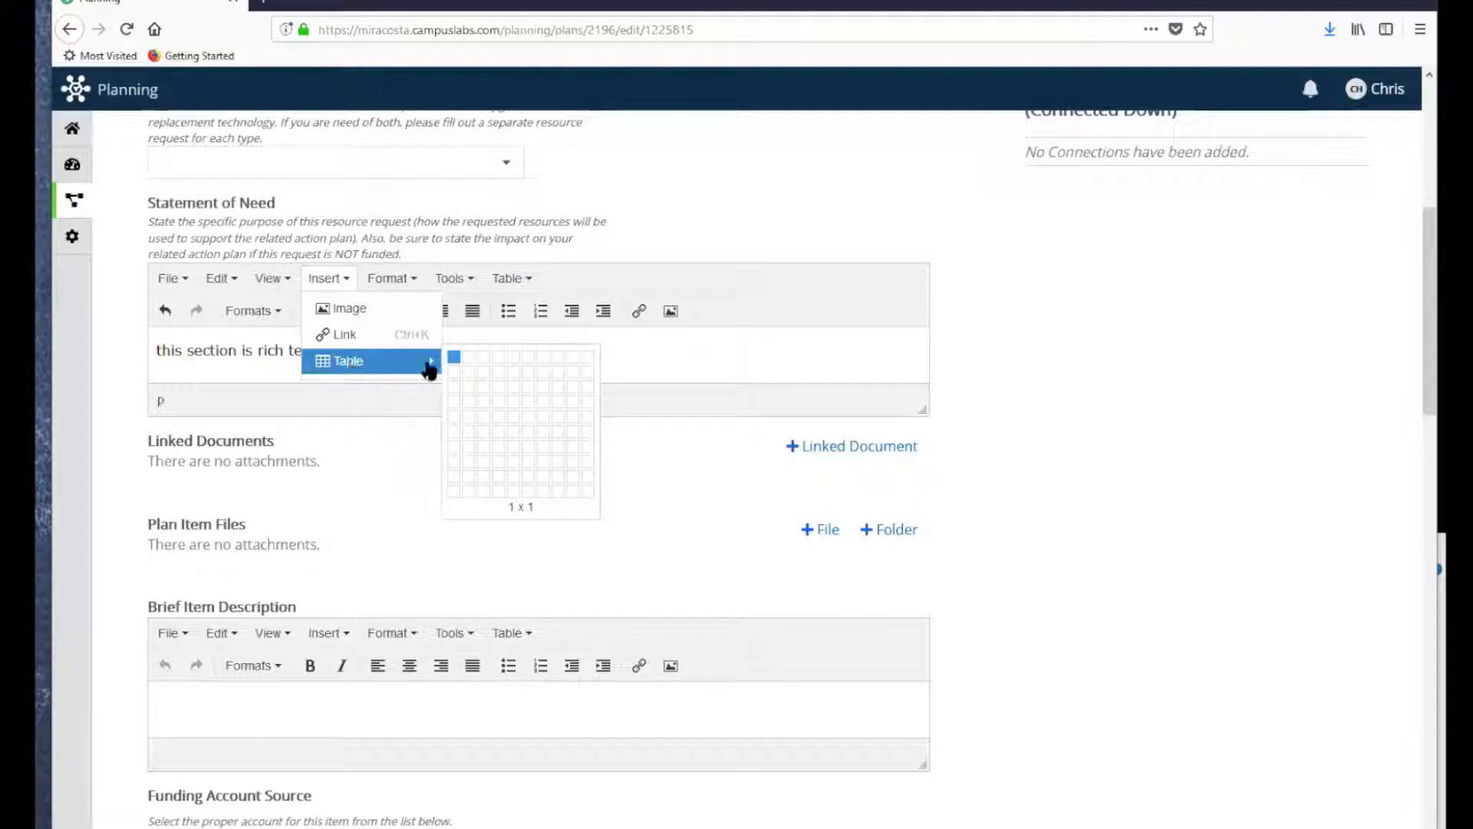
left_click(474, 389)
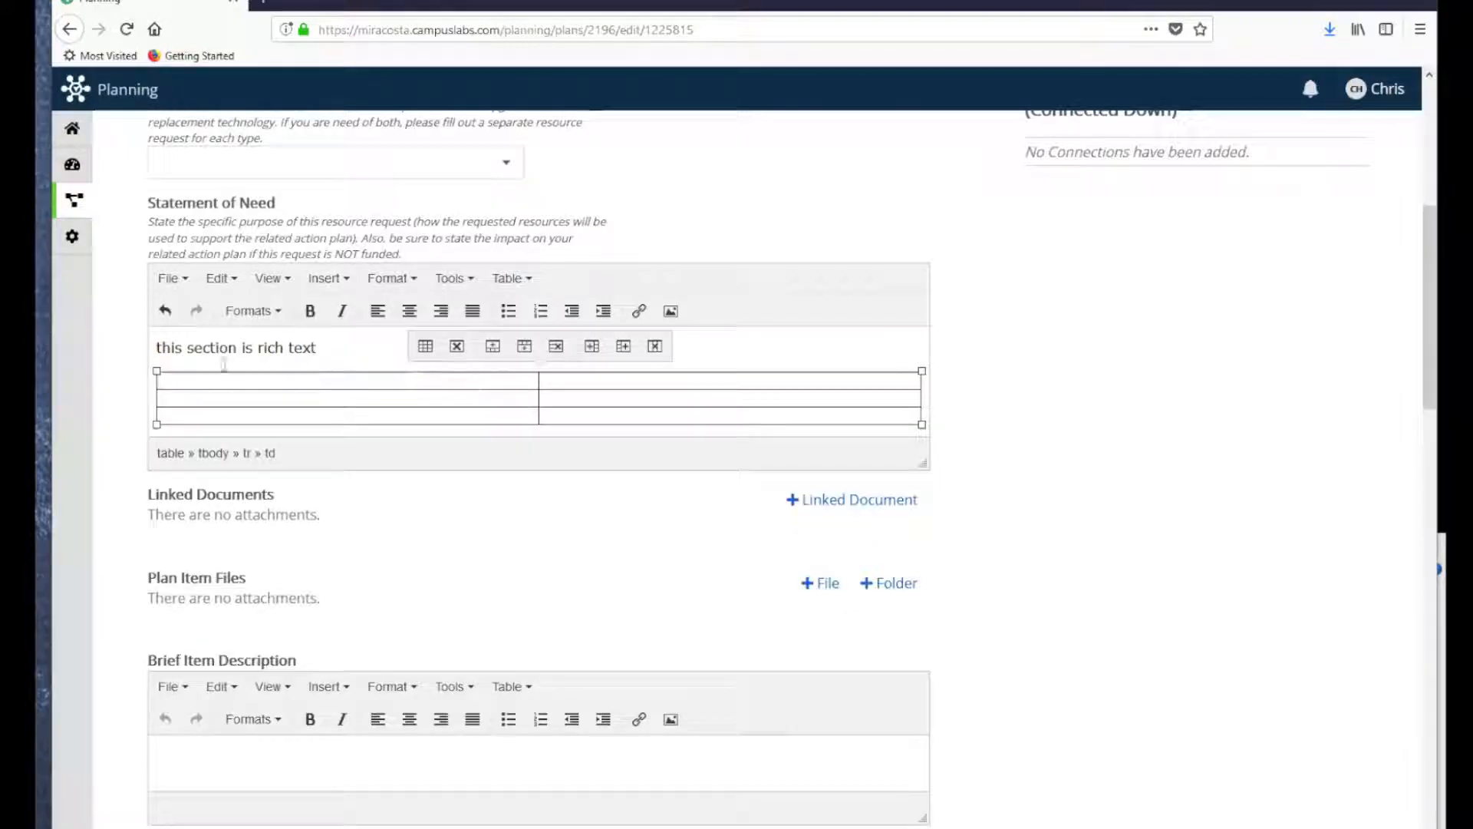
scroll(648, 488, "down", 2)
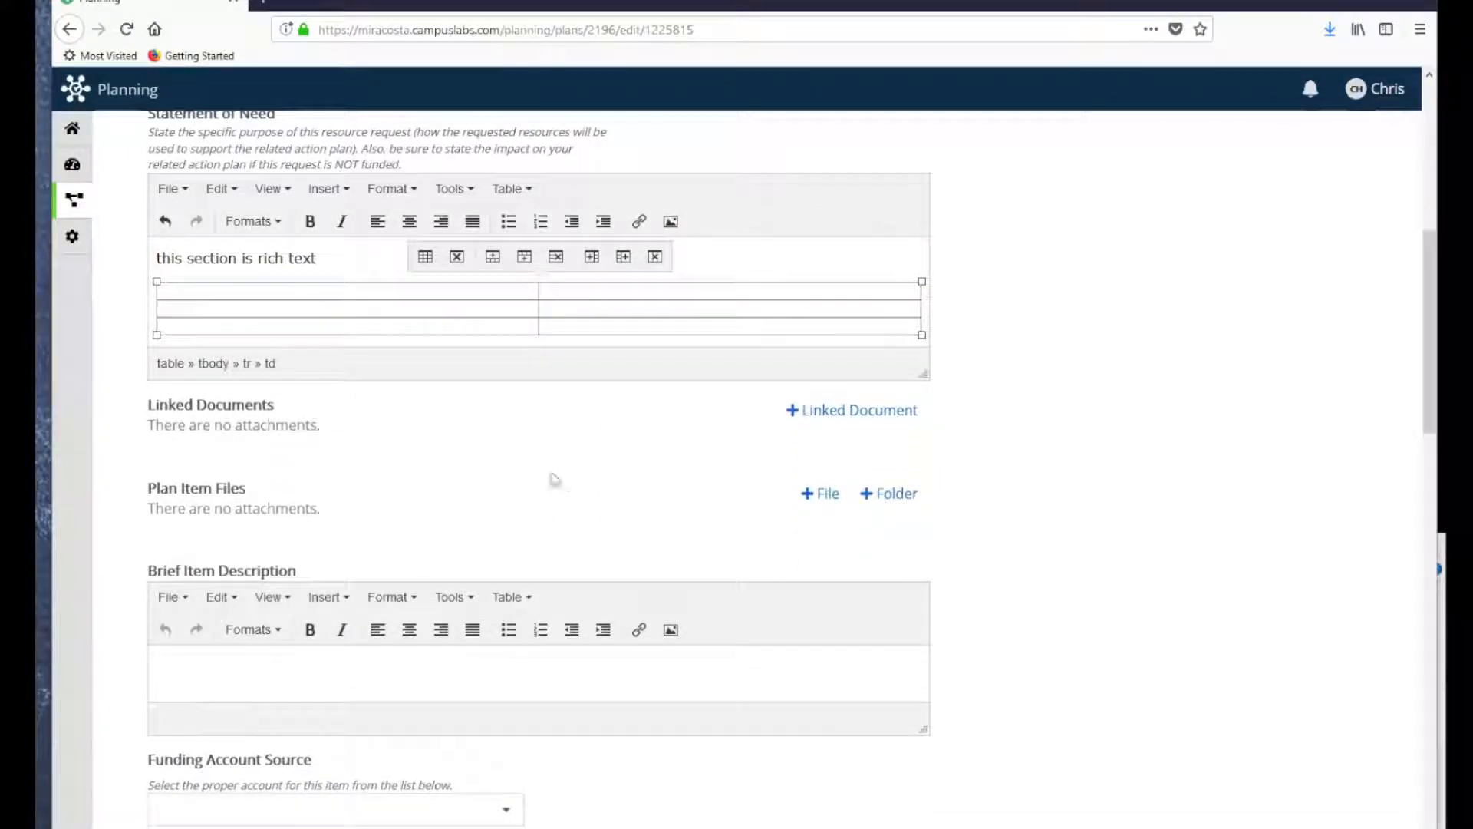
left_click(437, 461)
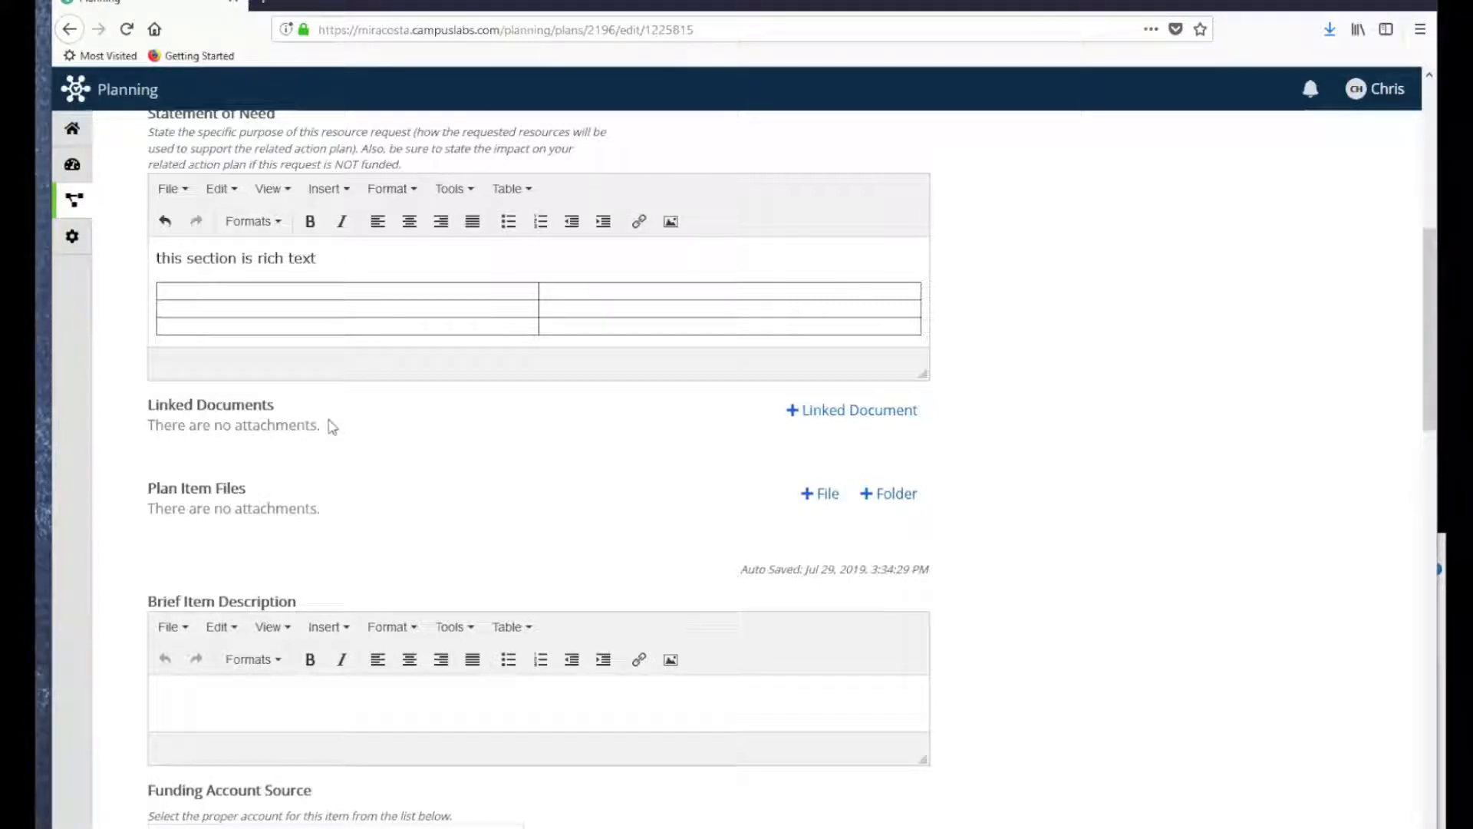
- Link Additional Data.docx from Test folder to the request and expand that folder under Linked Documents
left_click(833, 418)
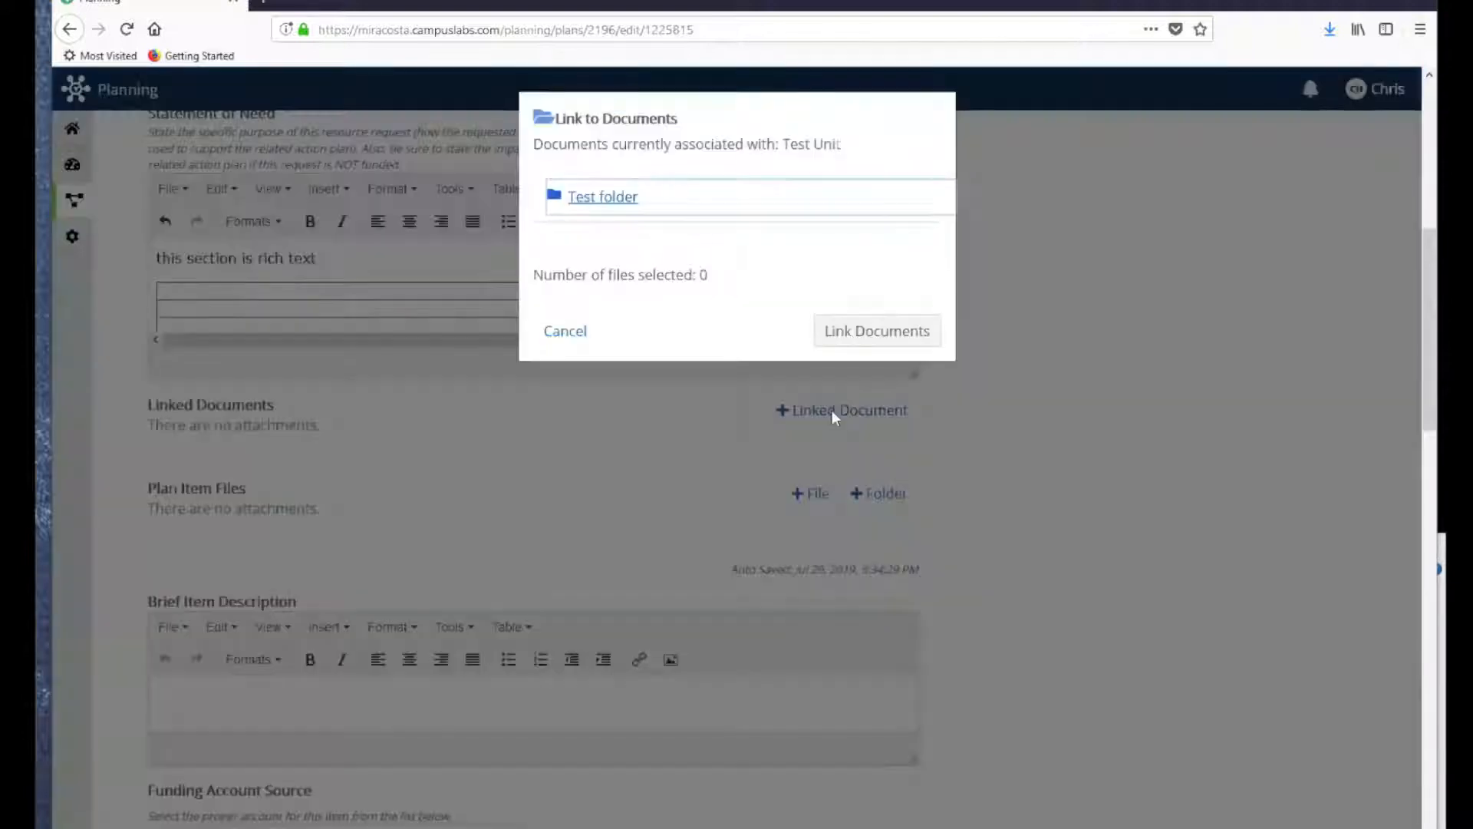
left_click(602, 199)
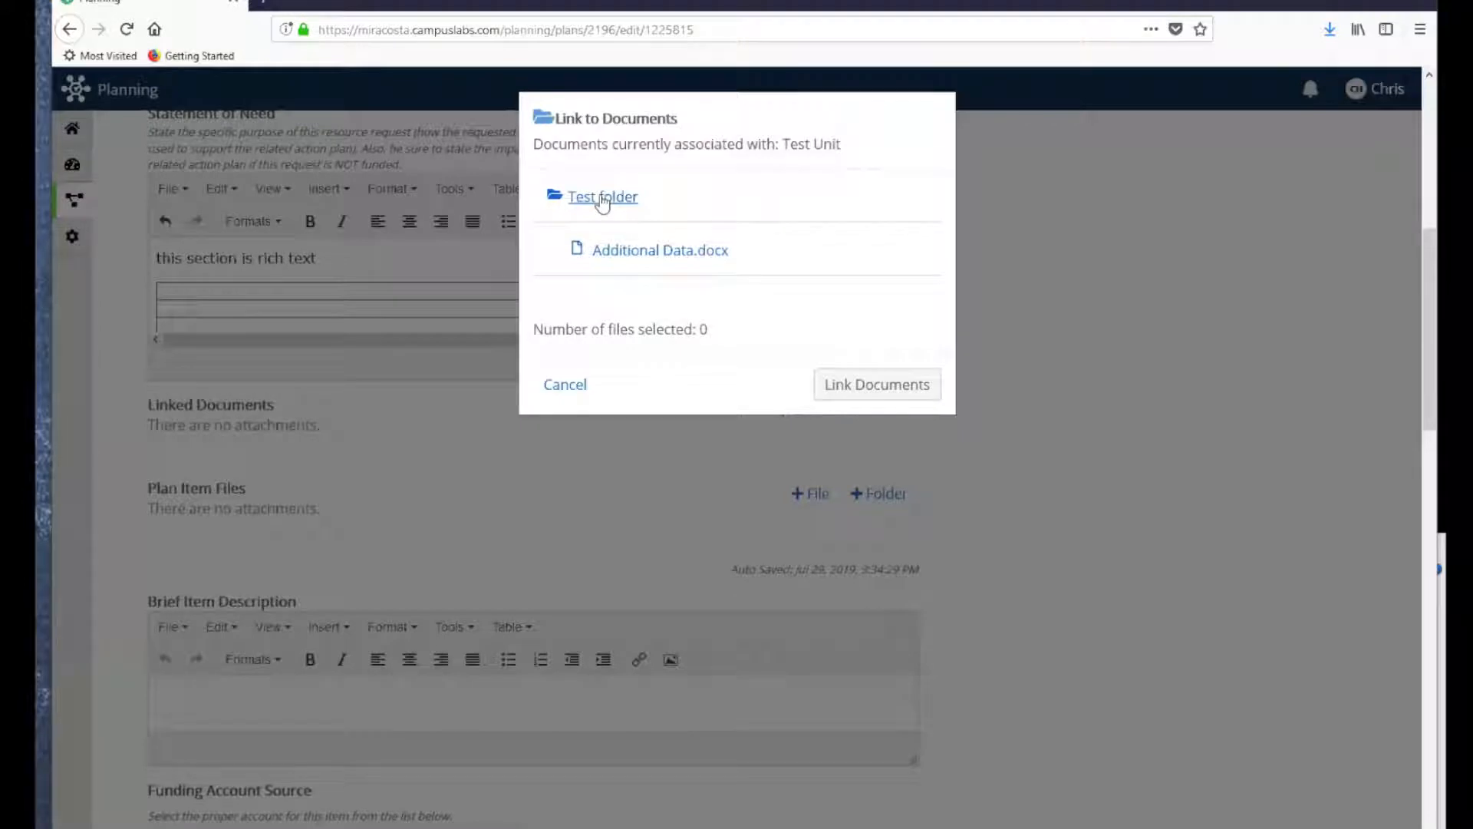
left_click(649, 261)
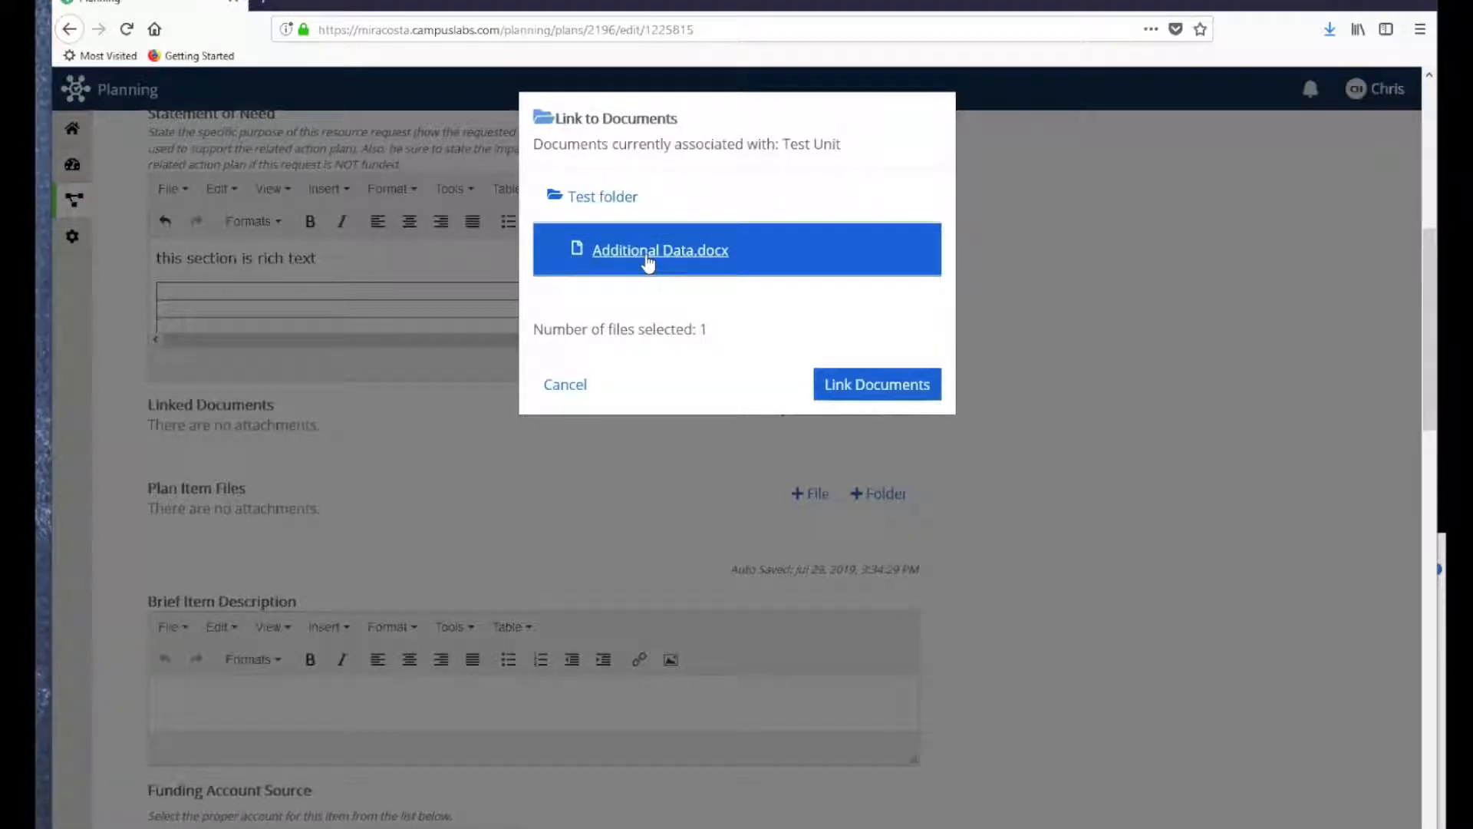
left_click(854, 383)
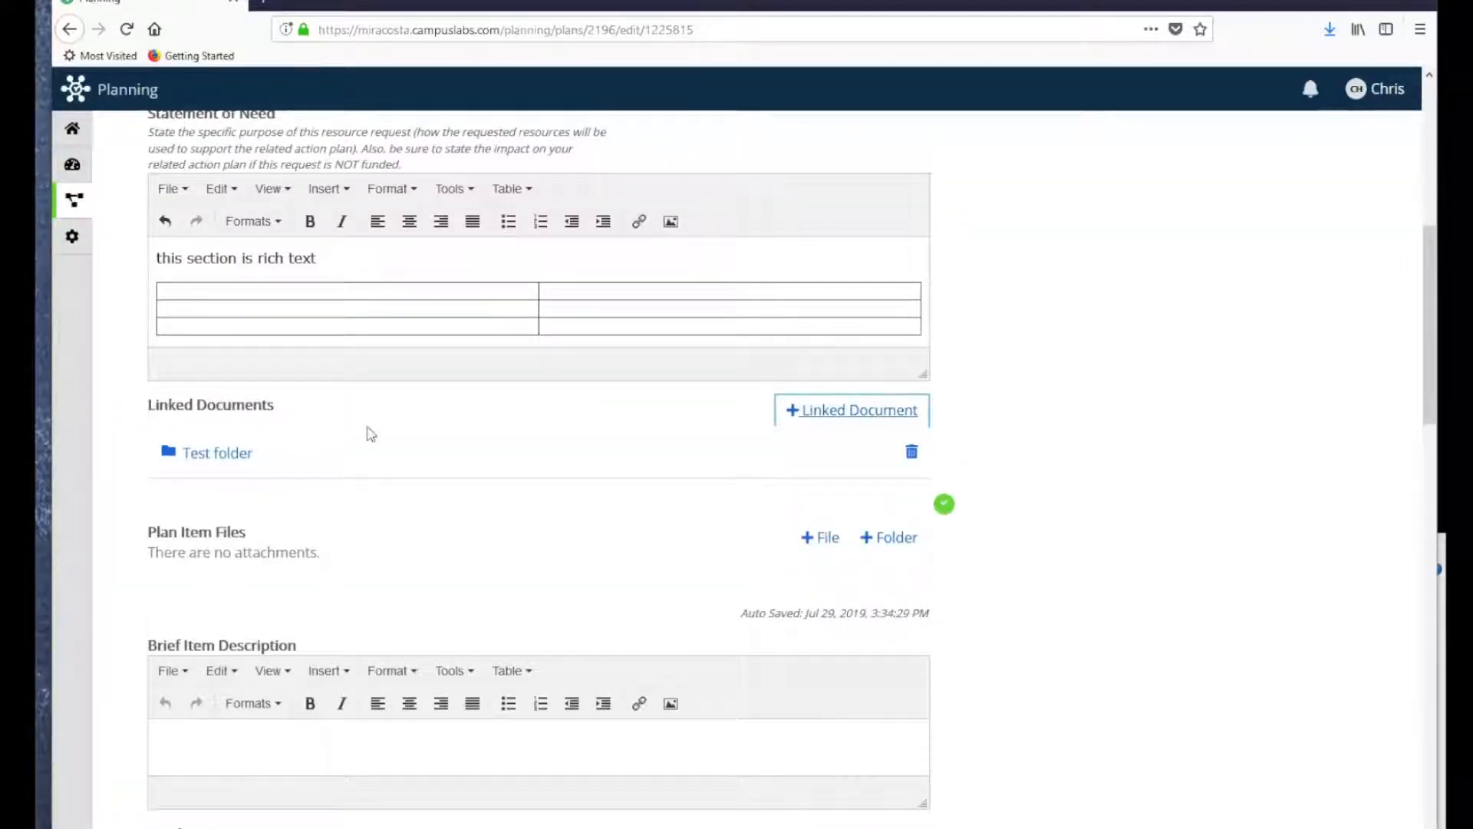
left_click(201, 454)
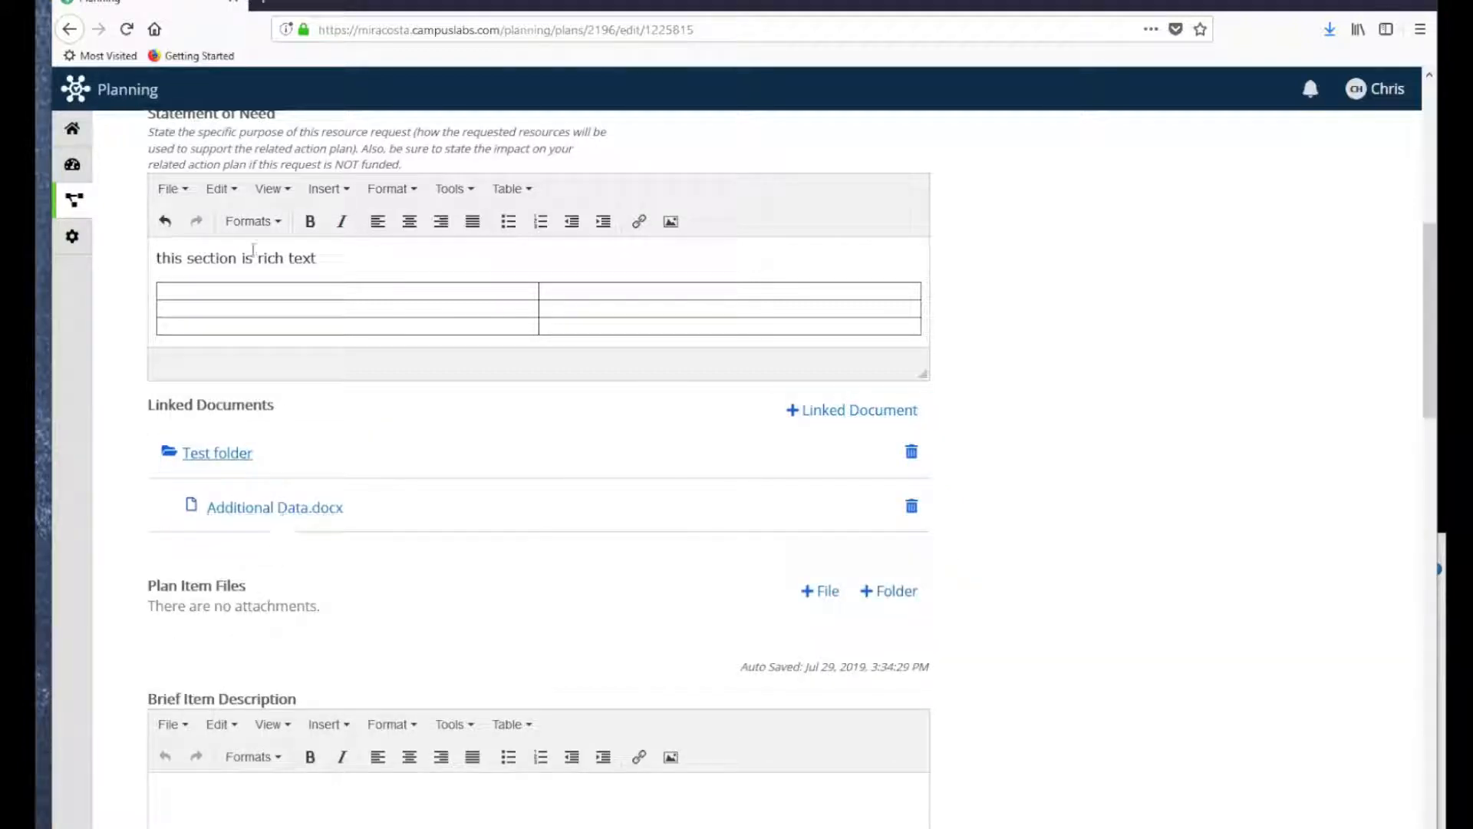
scroll(424, 360, "down", 1)
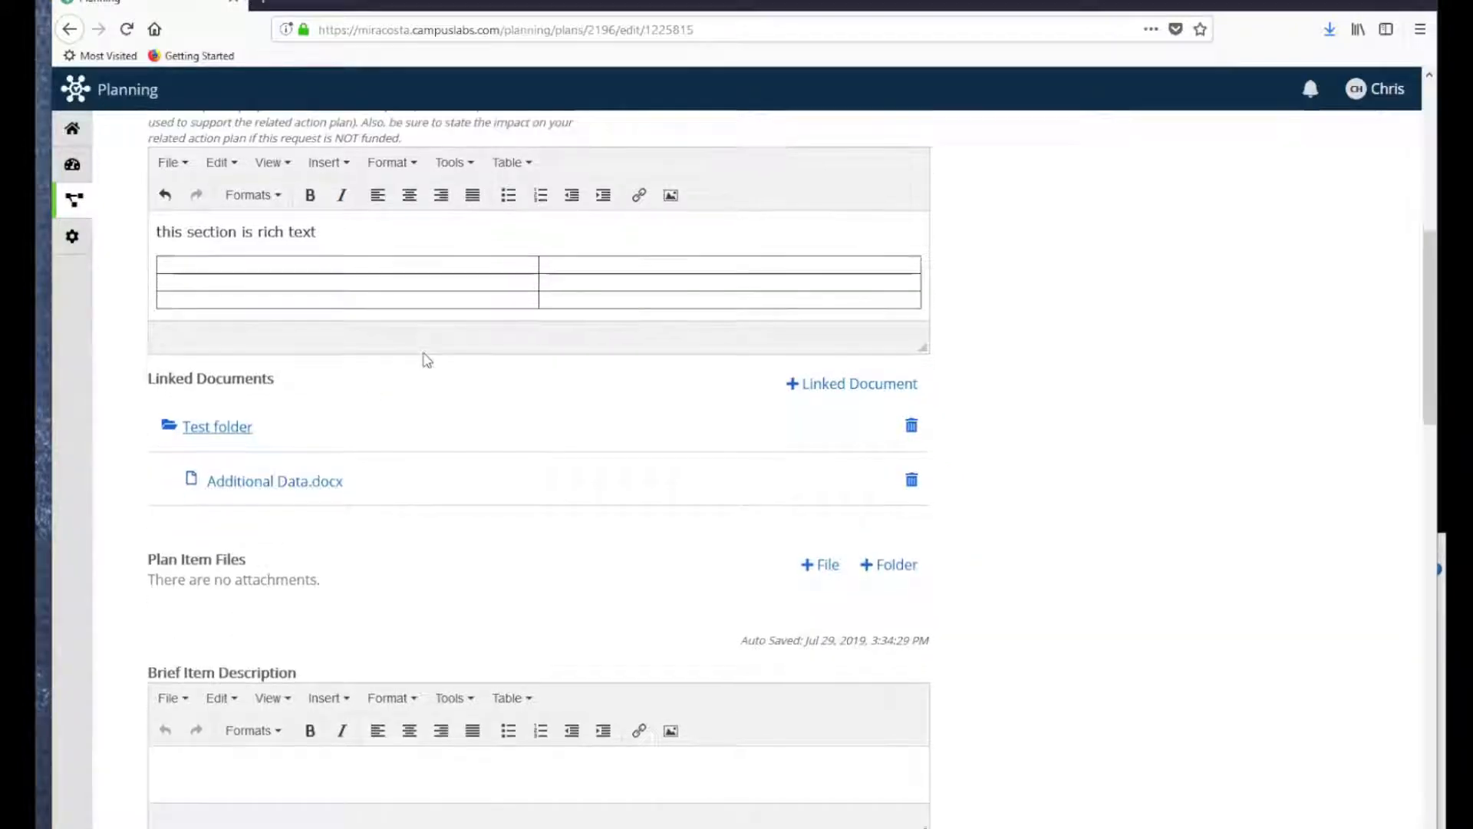
- Attach Sample File for Campus Labs.docx from the Desktop to the request's Plan Item Files
scroll(427, 360, "down", 3)
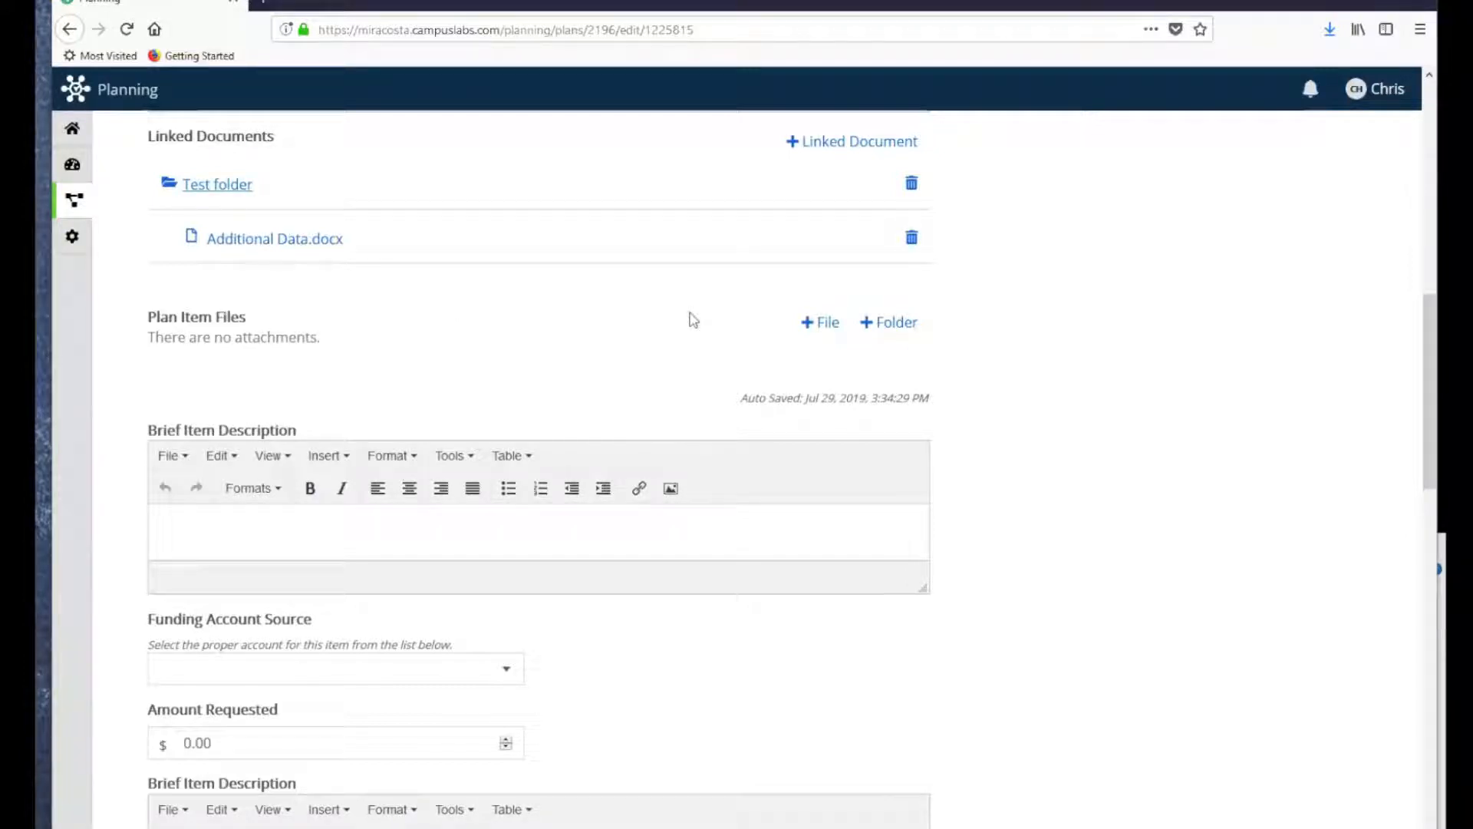
left_click(822, 328)
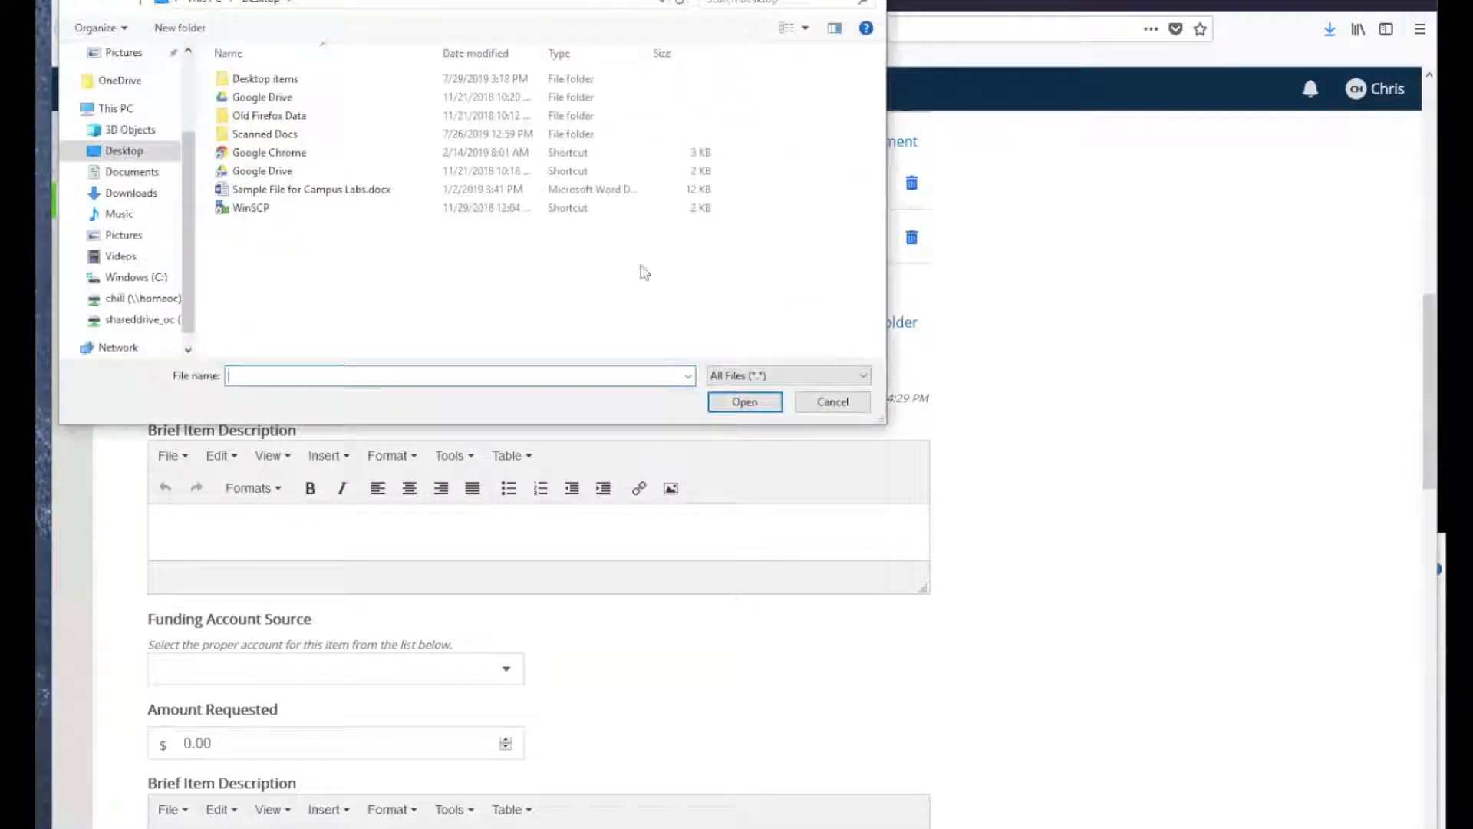
left_click(291, 195)
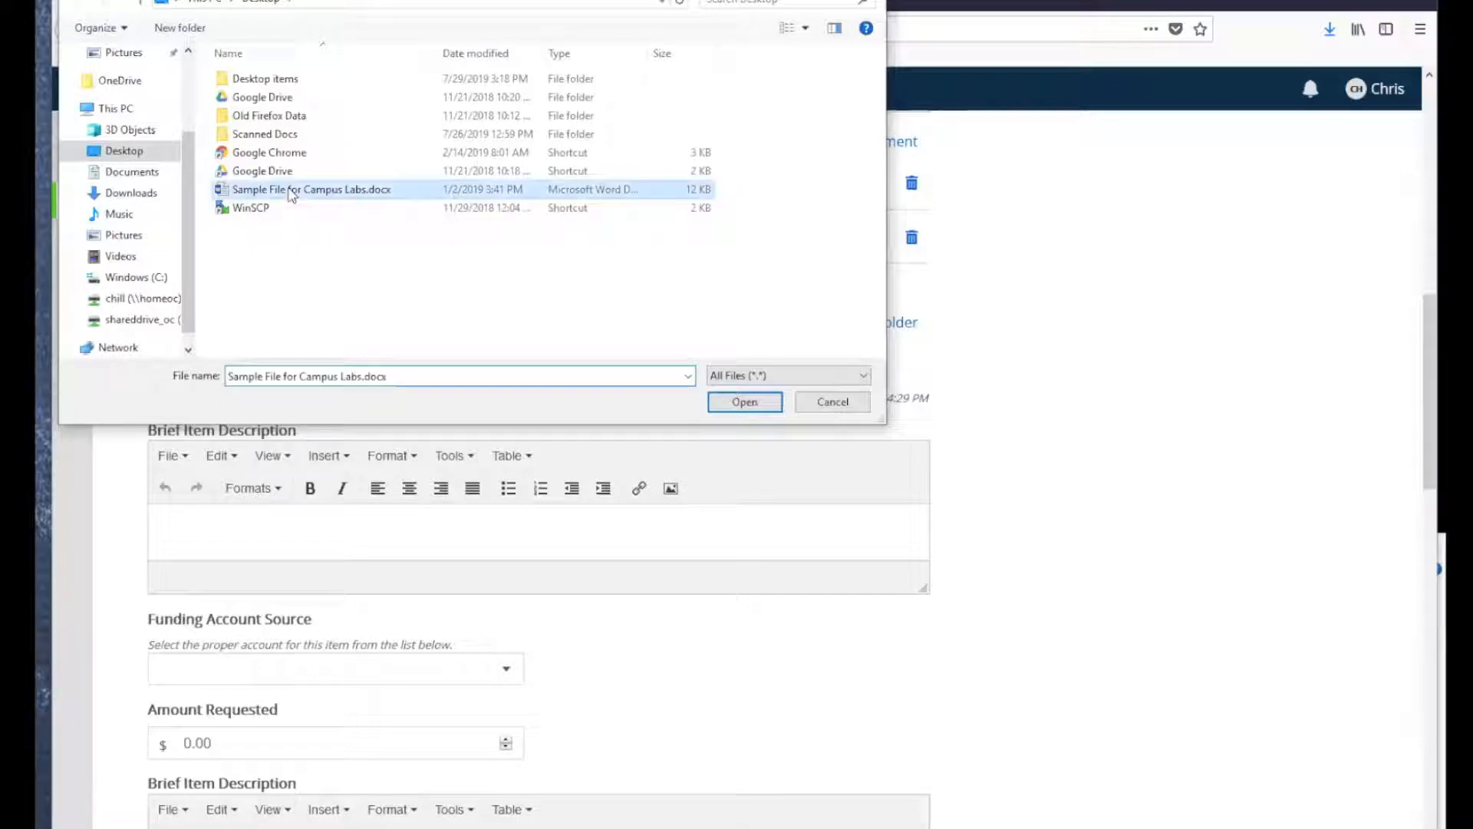
left_click(746, 403)
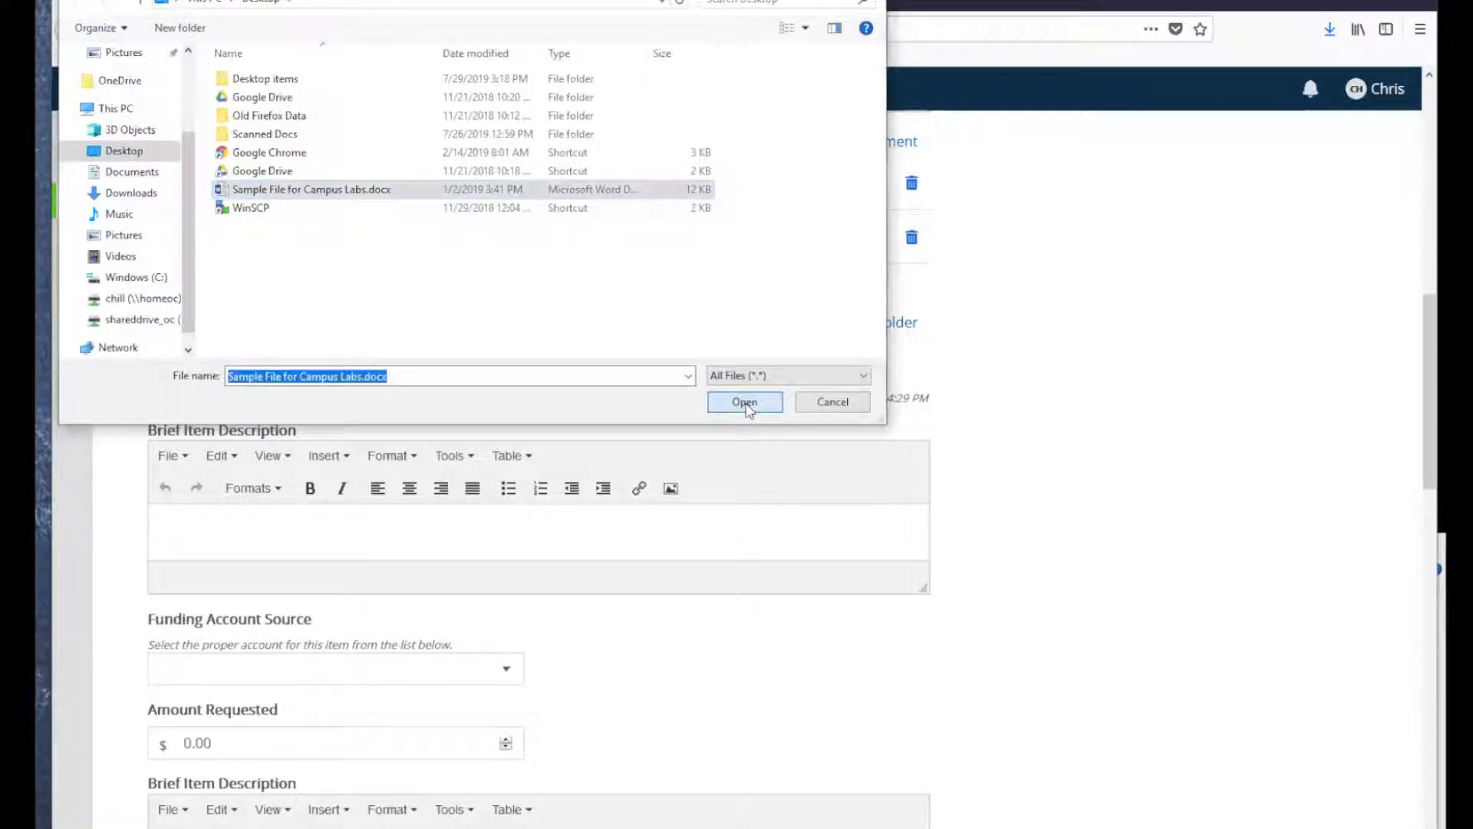
scroll(310, 460, "up", 3)
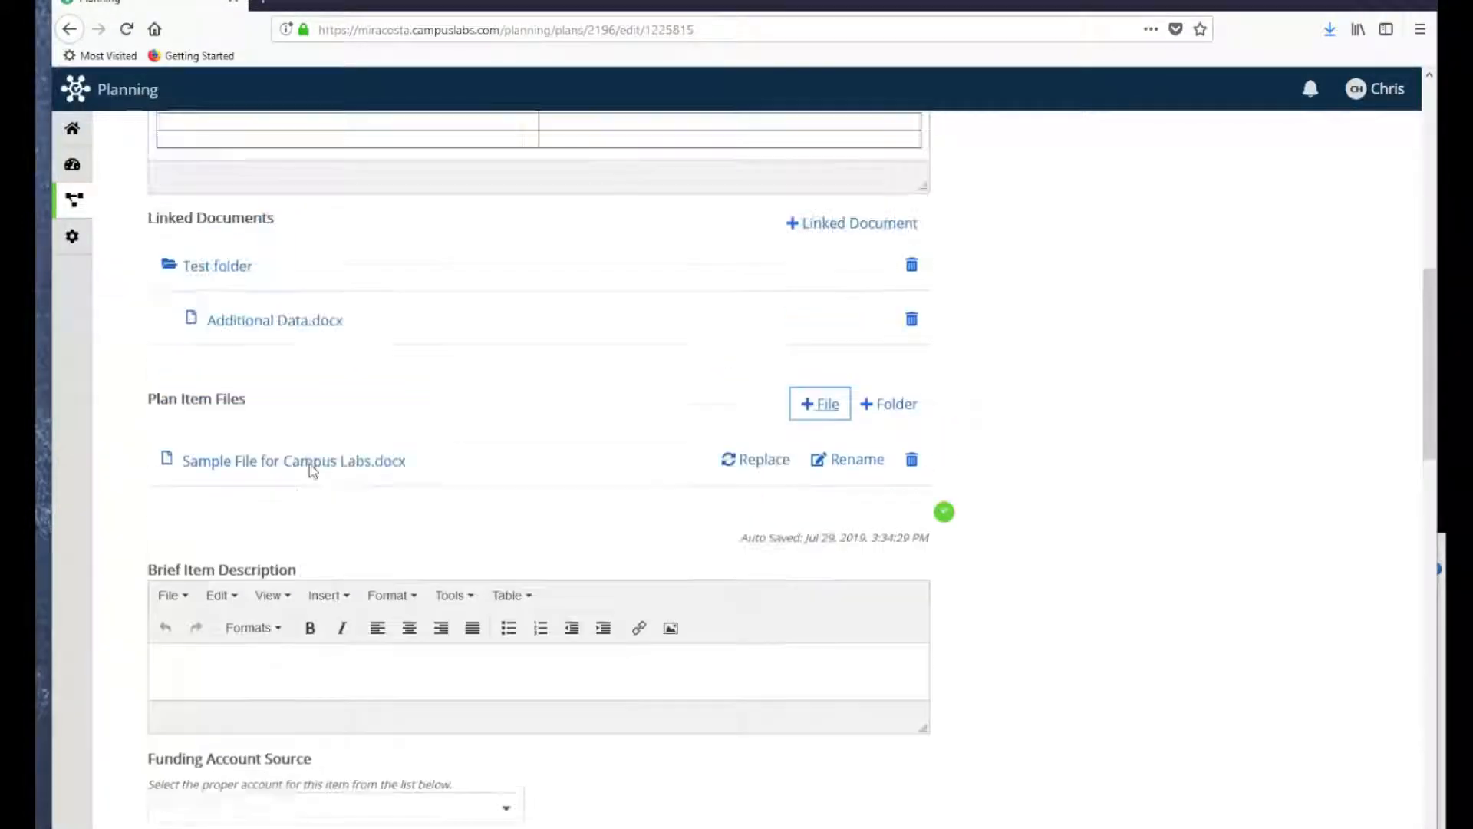
- Examine the repeated item description, funding account source and requested amount fields throughout the form
scroll(310, 460, "down", 3)
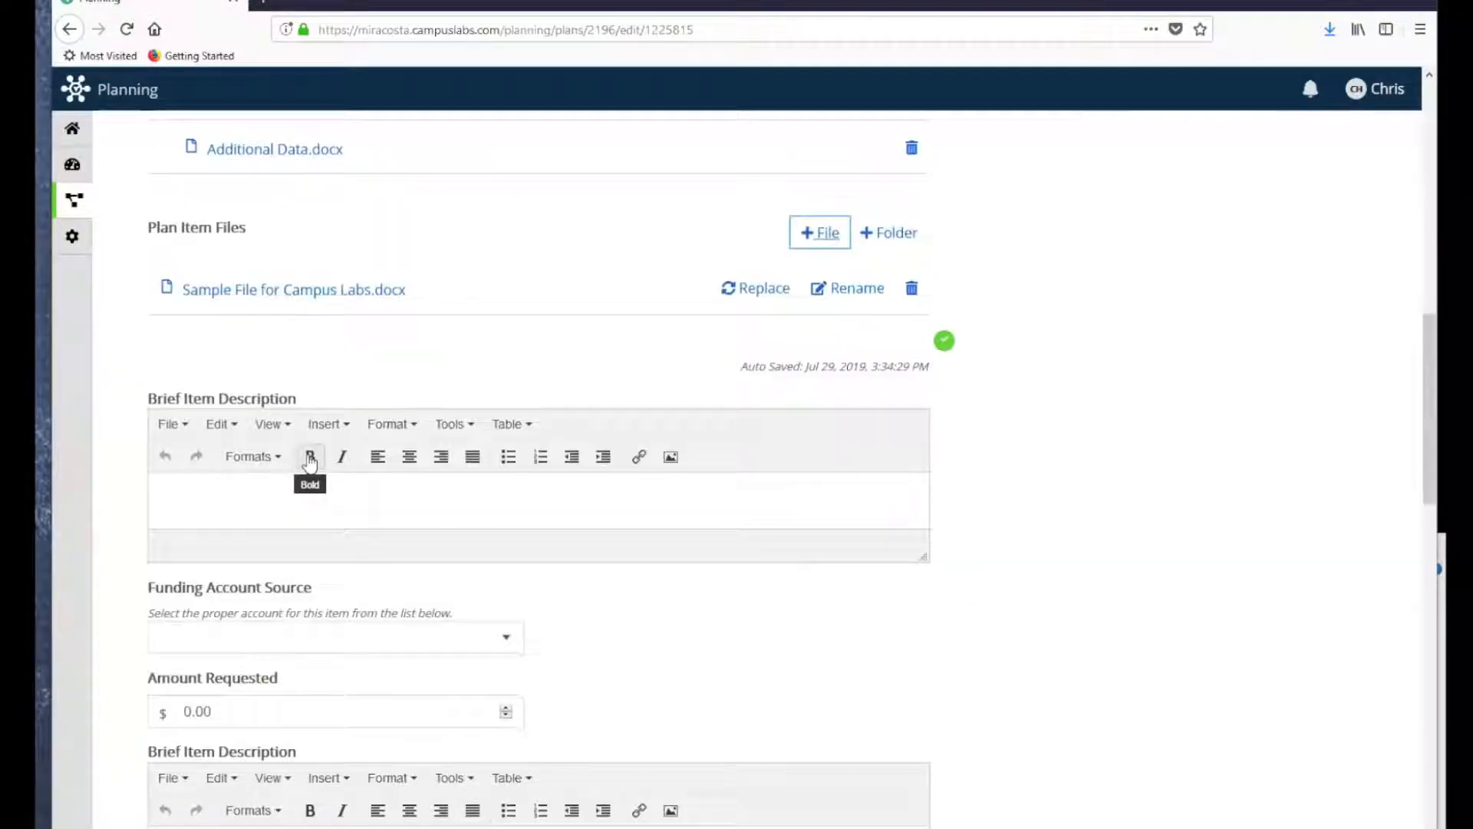
scroll(310, 460, "down", 3)
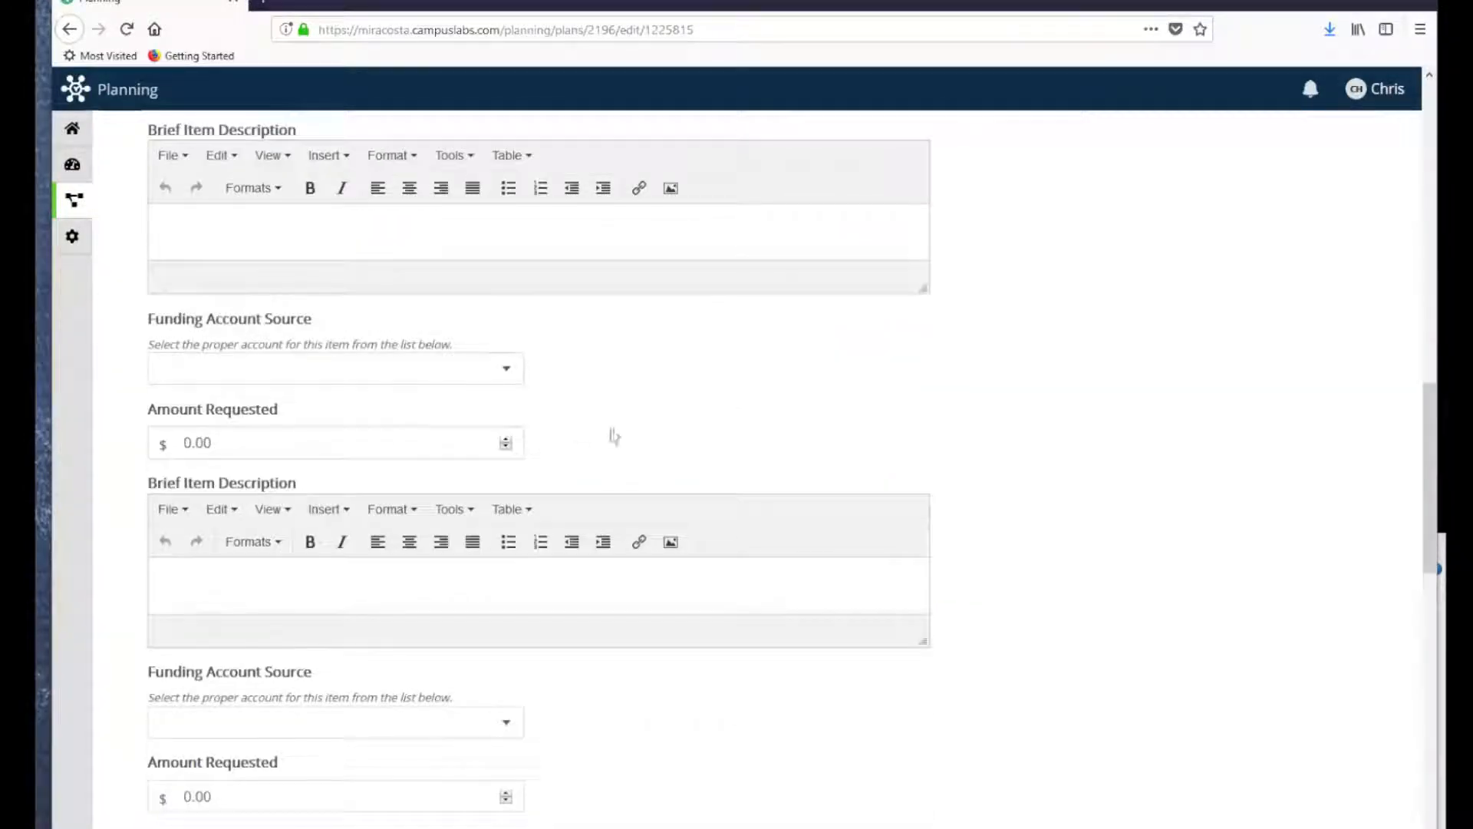
scroll(660, 445, "up", 2)
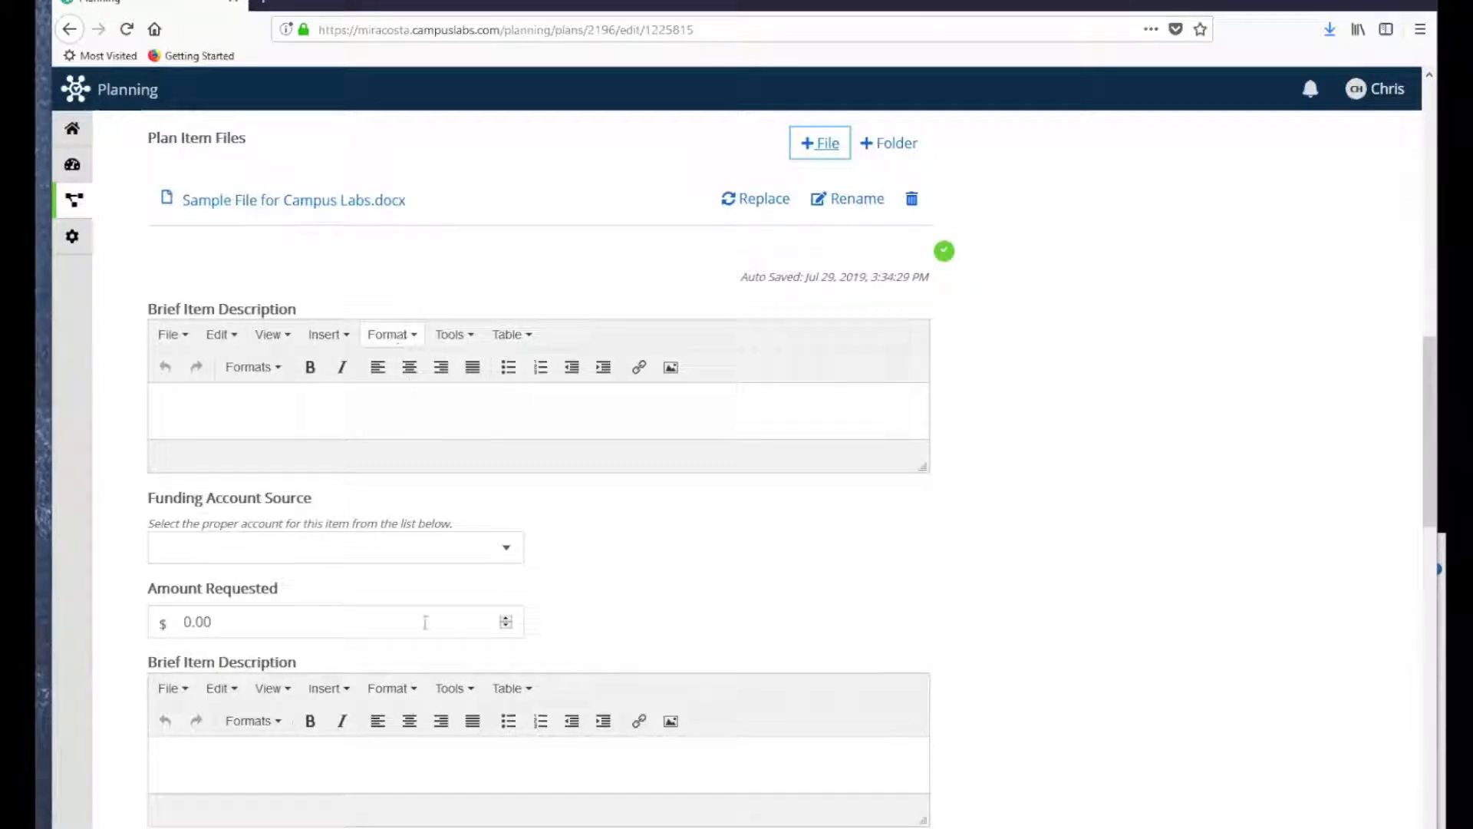
scroll(399, 512, "down", 6)
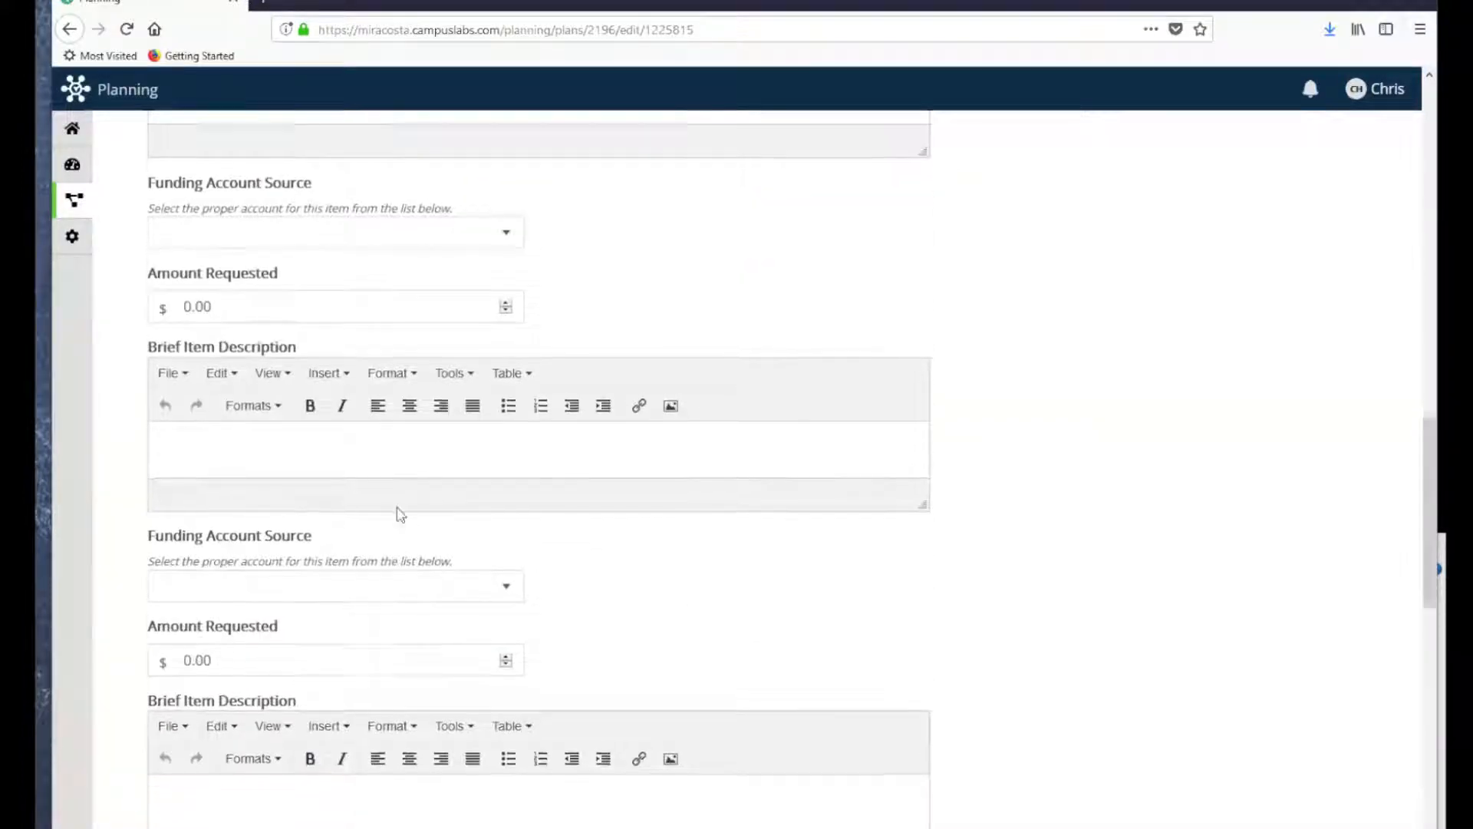
scroll(400, 513, "down", 7)
scroll(407, 523, "up", 9)
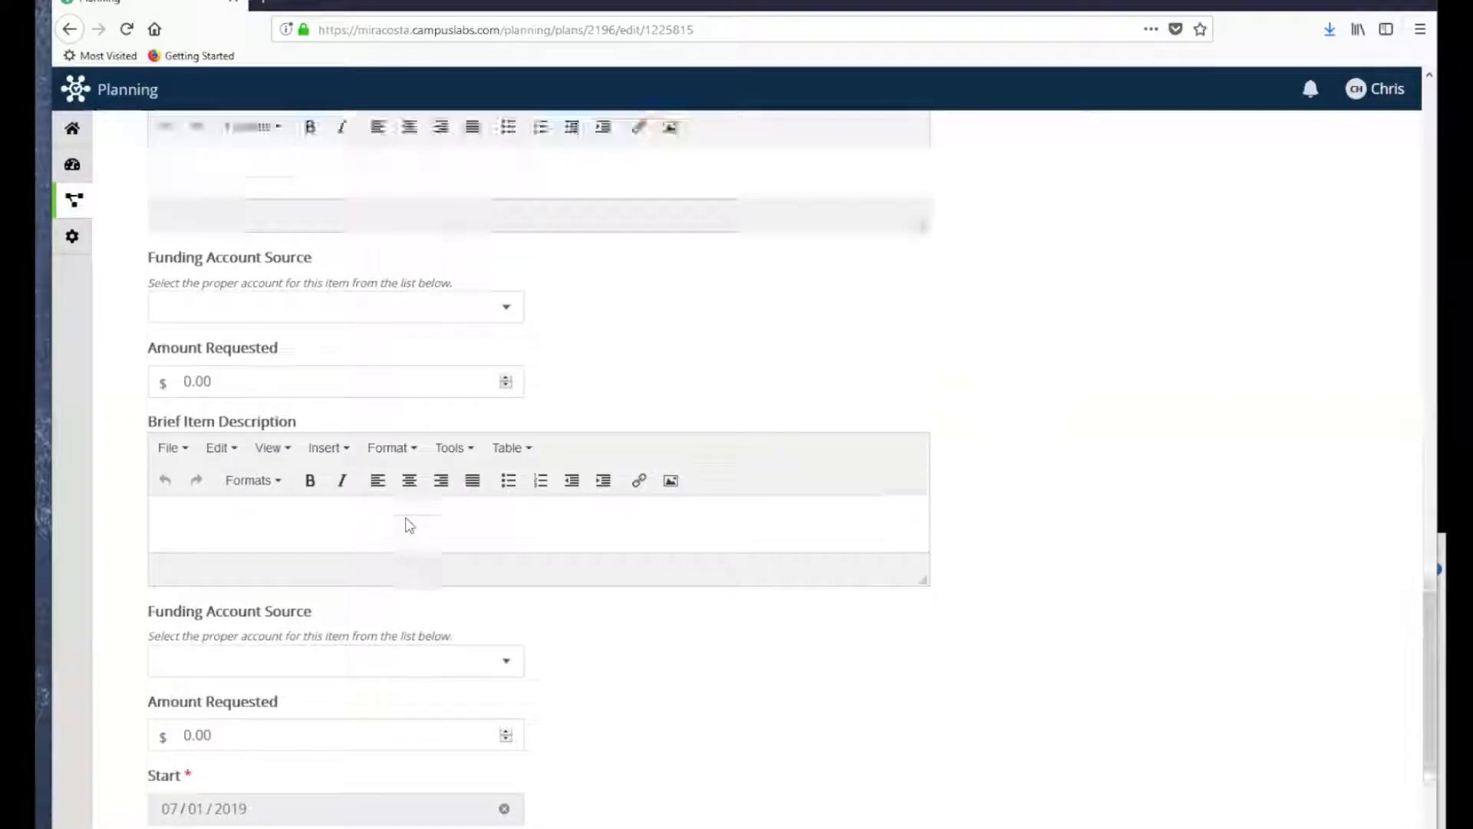
scroll(384, 537, "up", 5)
scroll(385, 500, "down", 2)
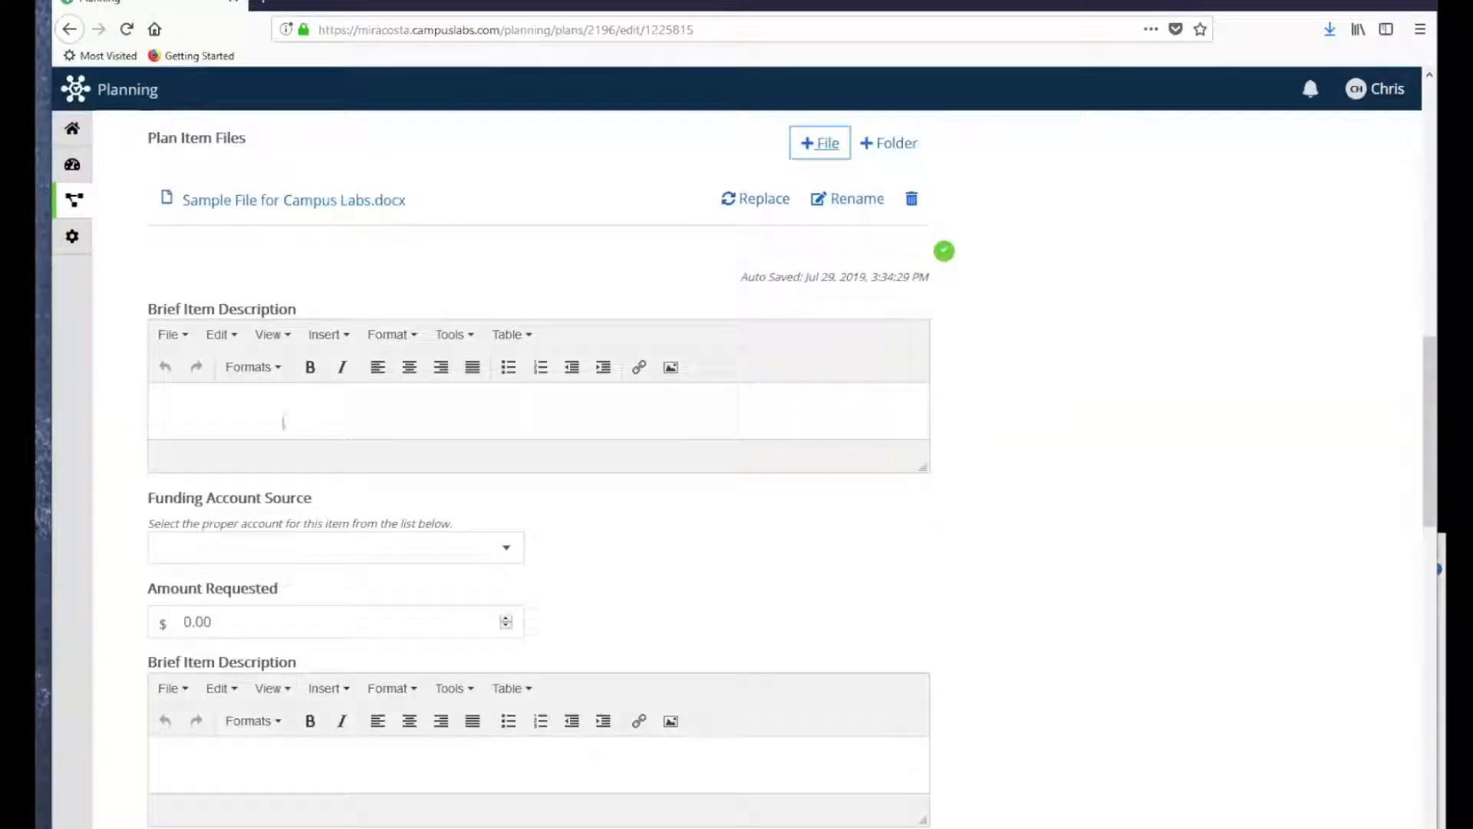
- Enter "item description" as the first Brief Item Description and choose 56 Services as its Funding Account Source
left_click(200, 409)
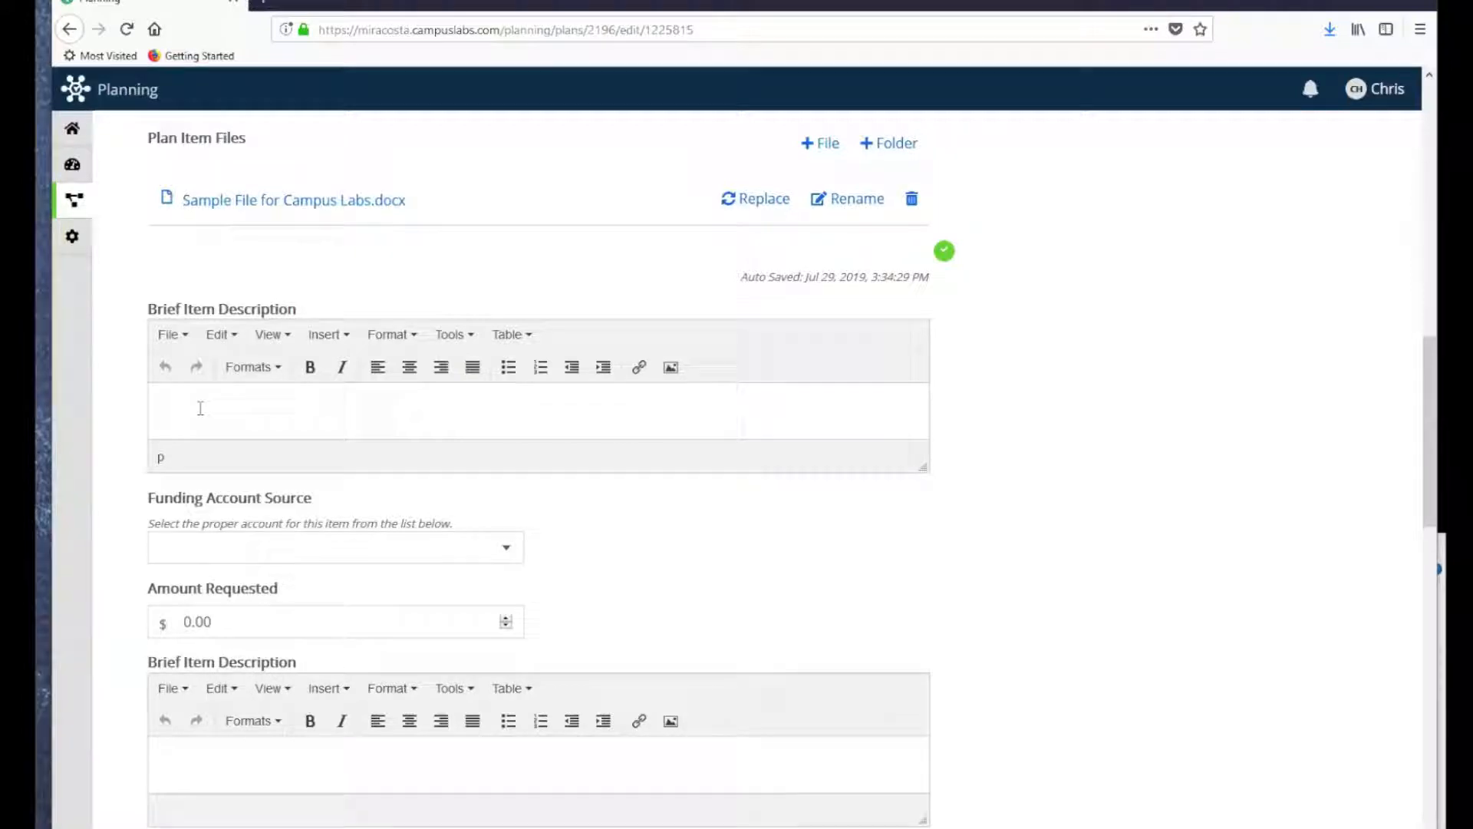
type("item description")
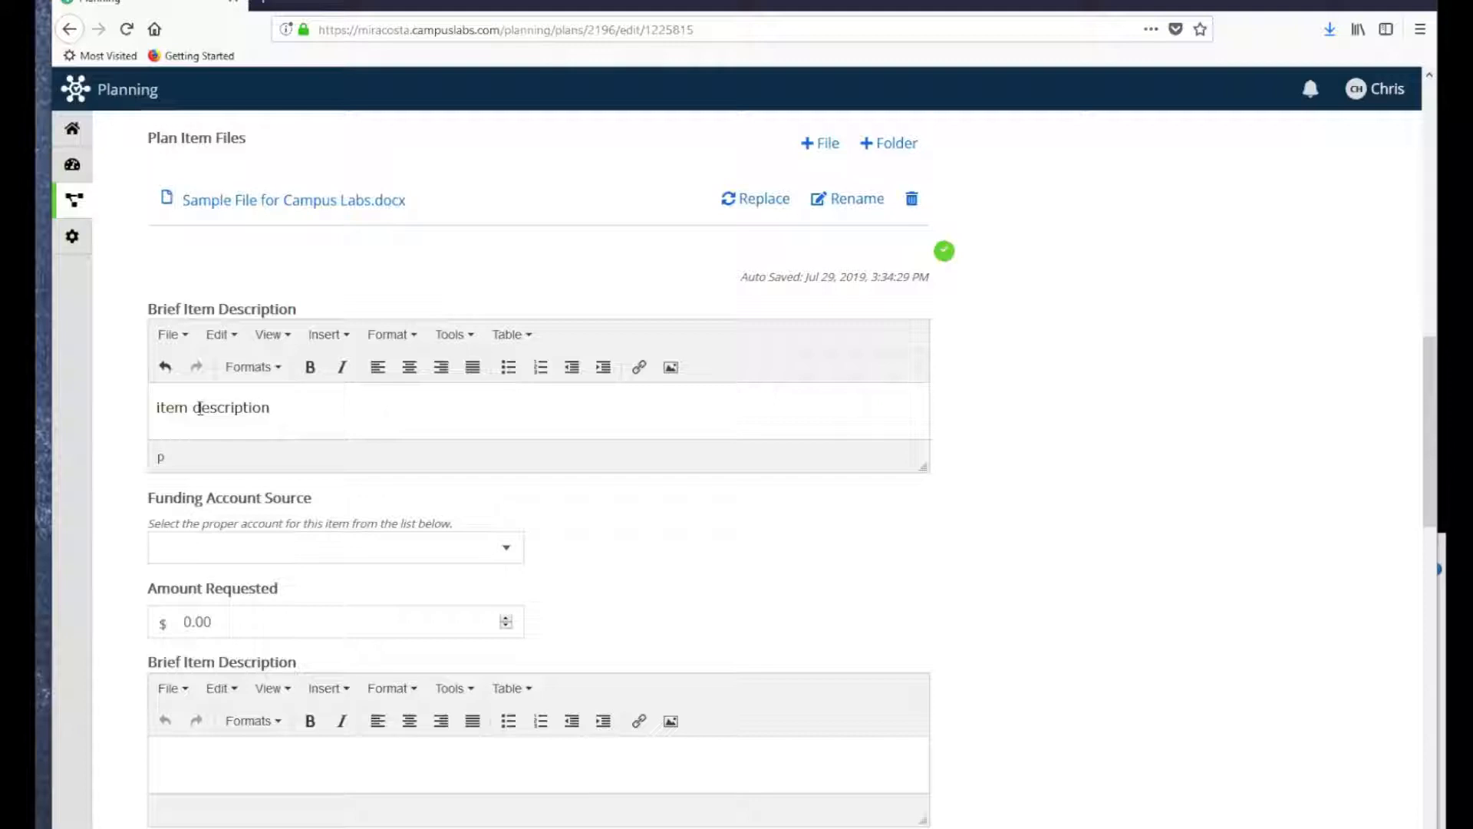
left_click(504, 554)
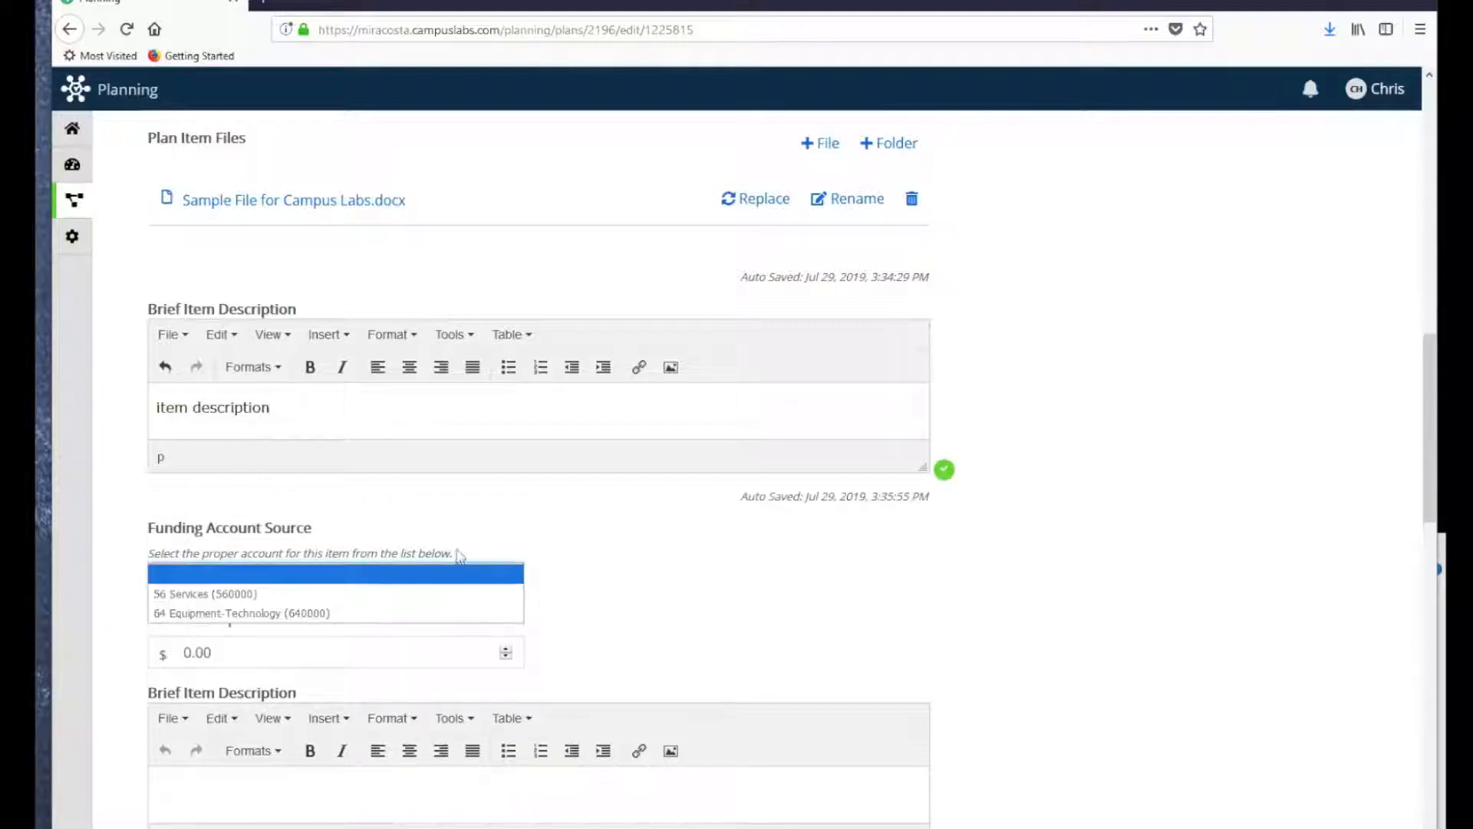
left_click(204, 594)
- Set the first item's Amount Requested to 1000
scroll(300, 535, "down", 2)
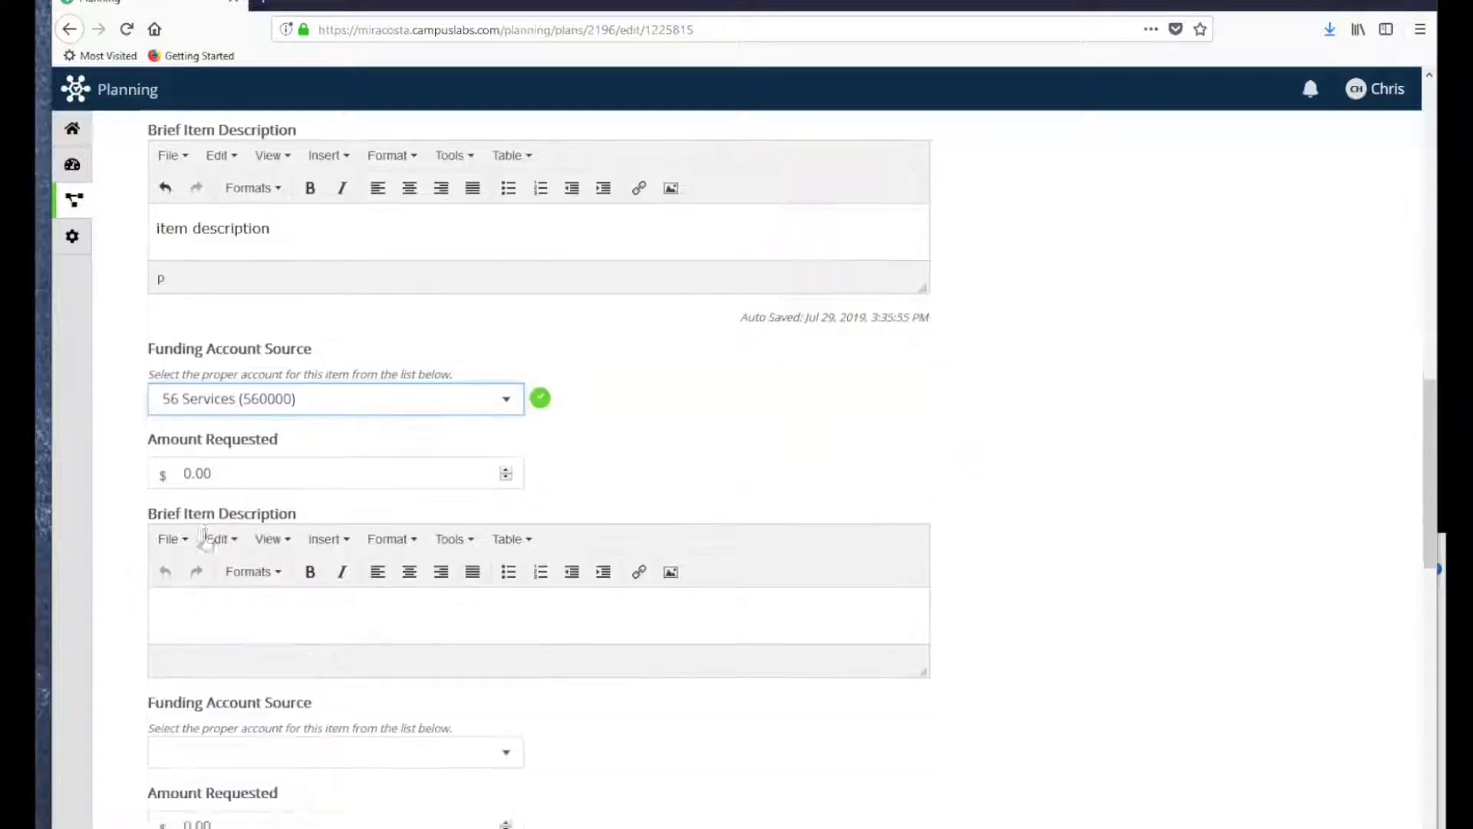
left_click(506, 470)
left_click_drag(197, 475, 141, 473)
type("1,")
type("000")
left_click(670, 443)
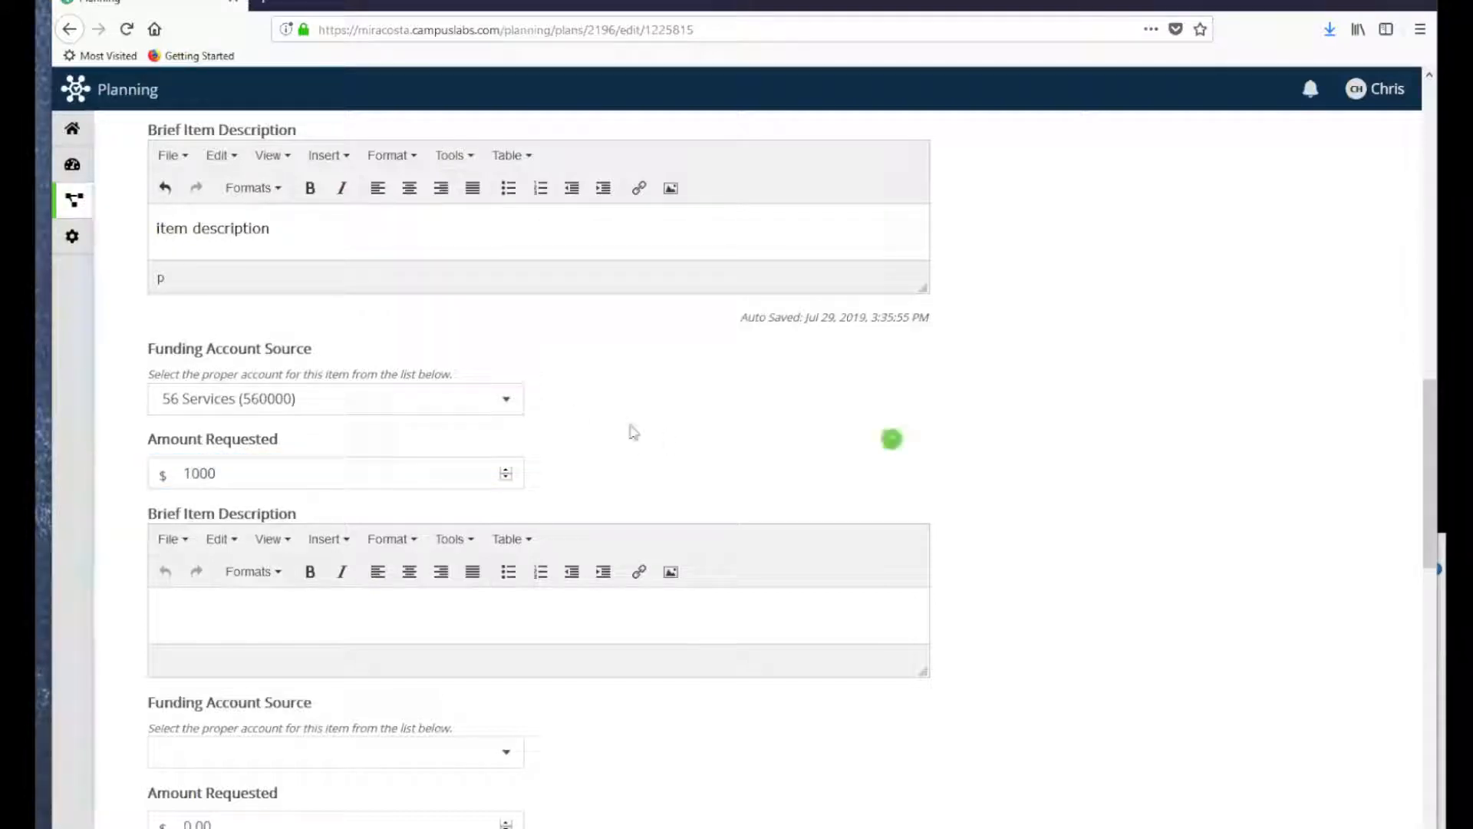
- Enter "second item" as the second Brief Item Description and choose 64 Equipment-Technology as its Funding Account Source
scroll(322, 392, "down", 3)
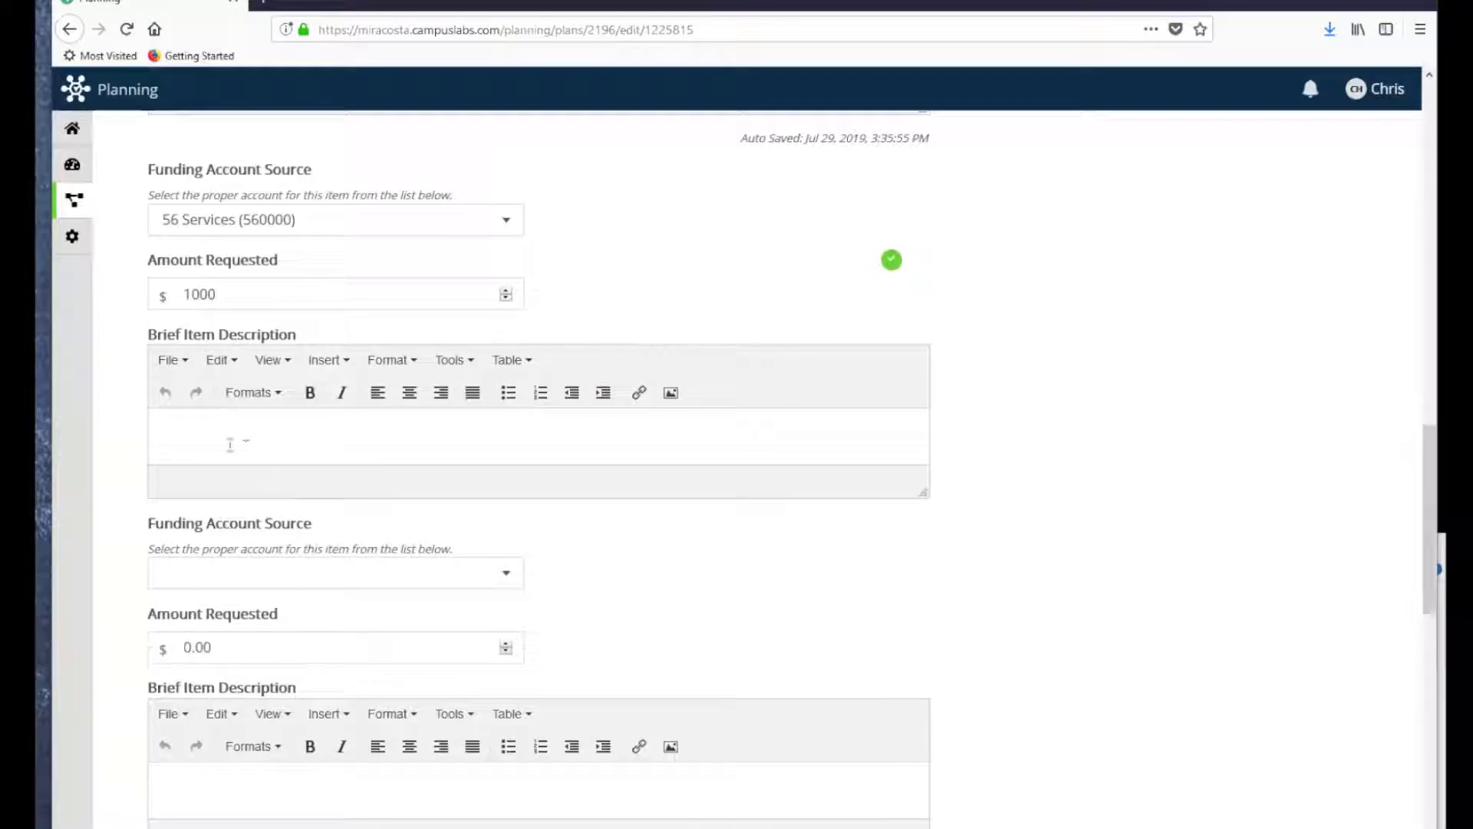
left_click(204, 426)
type("second item")
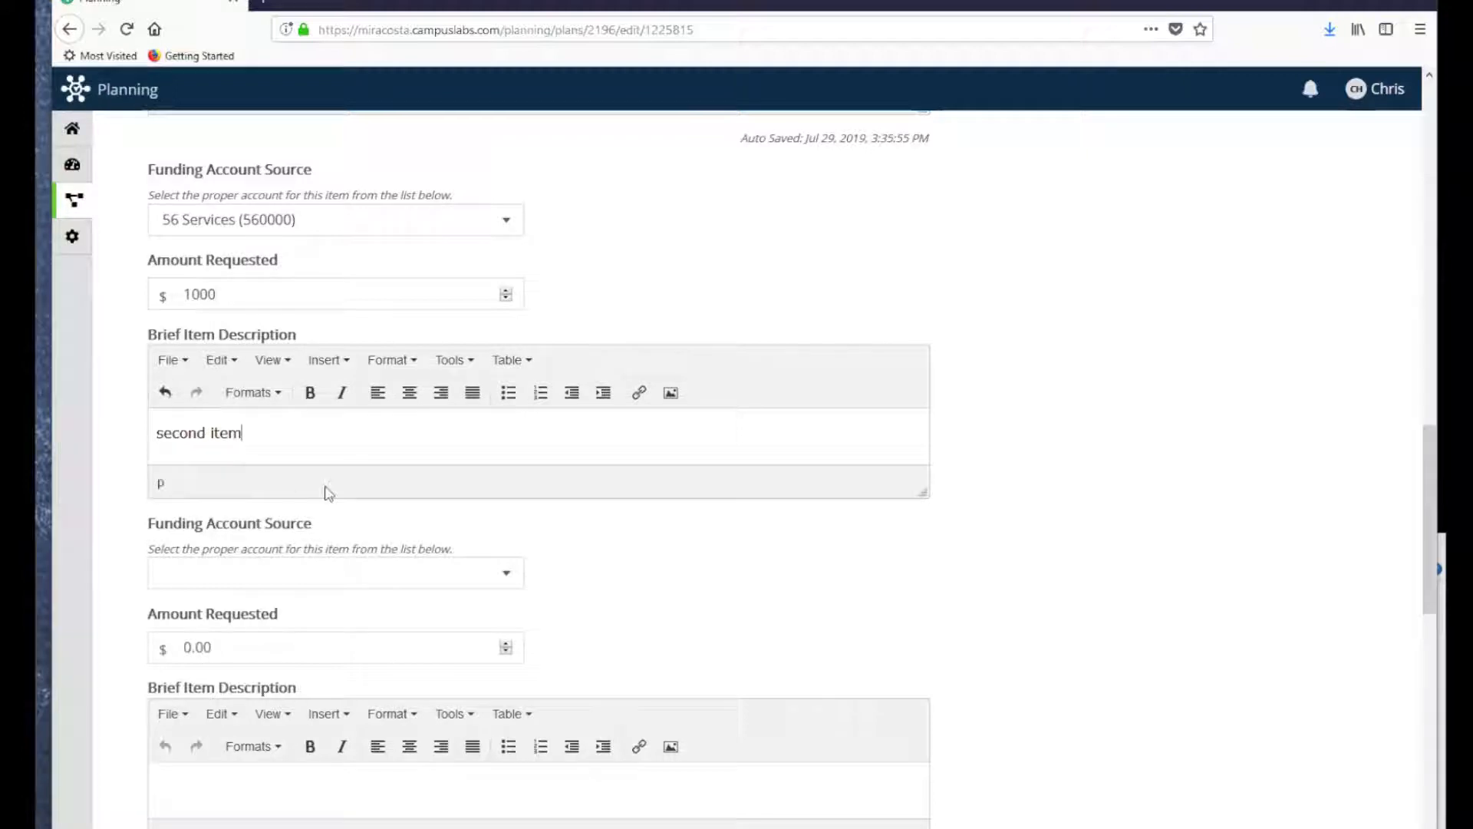
scroll(399, 510, "down", 2)
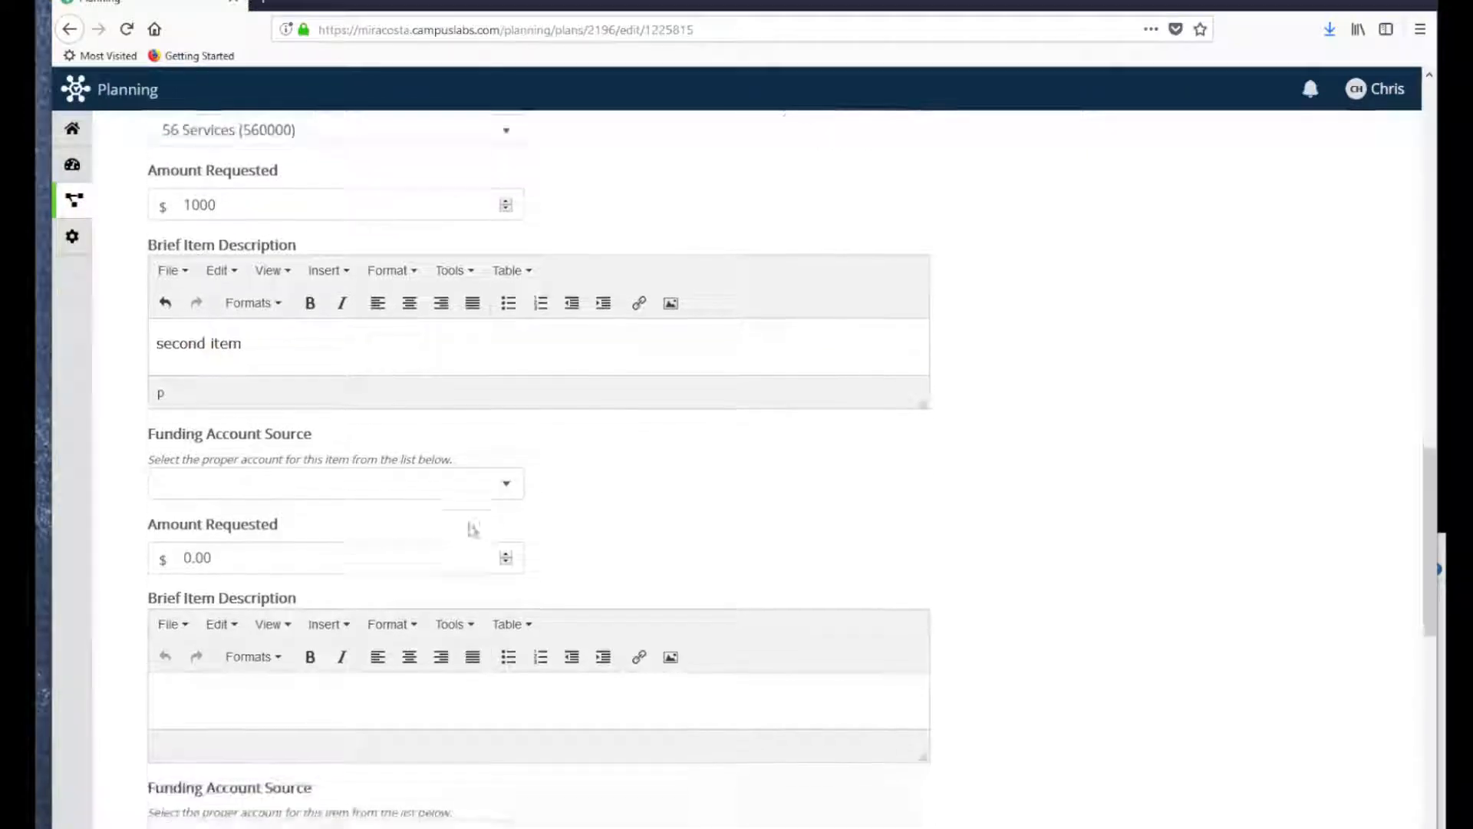
left_click(505, 481)
left_click(191, 551)
- Set the second item's Amount Requested to 12000
left_click(185, 586)
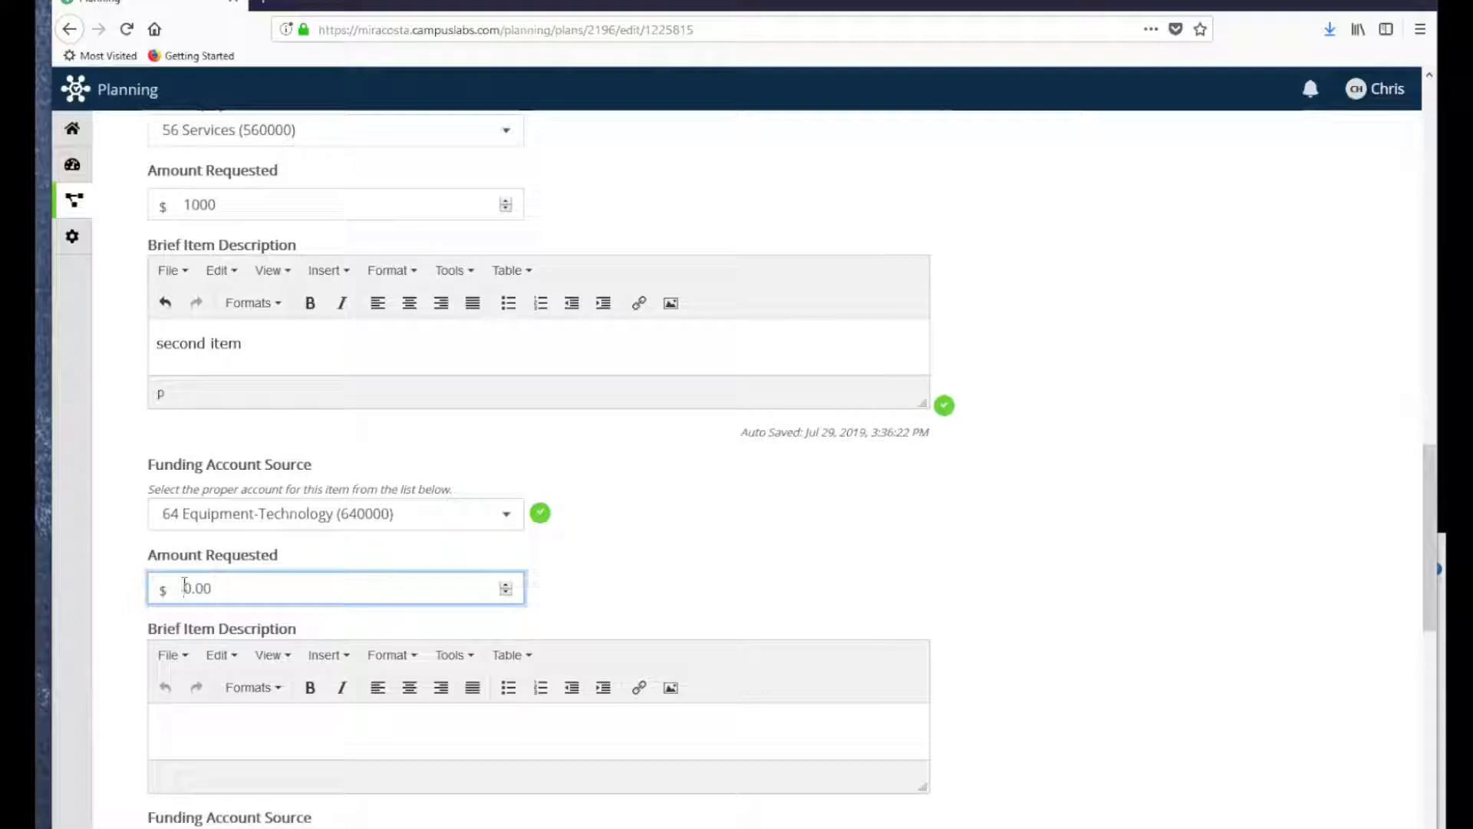
type("12000")
left_click(665, 539)
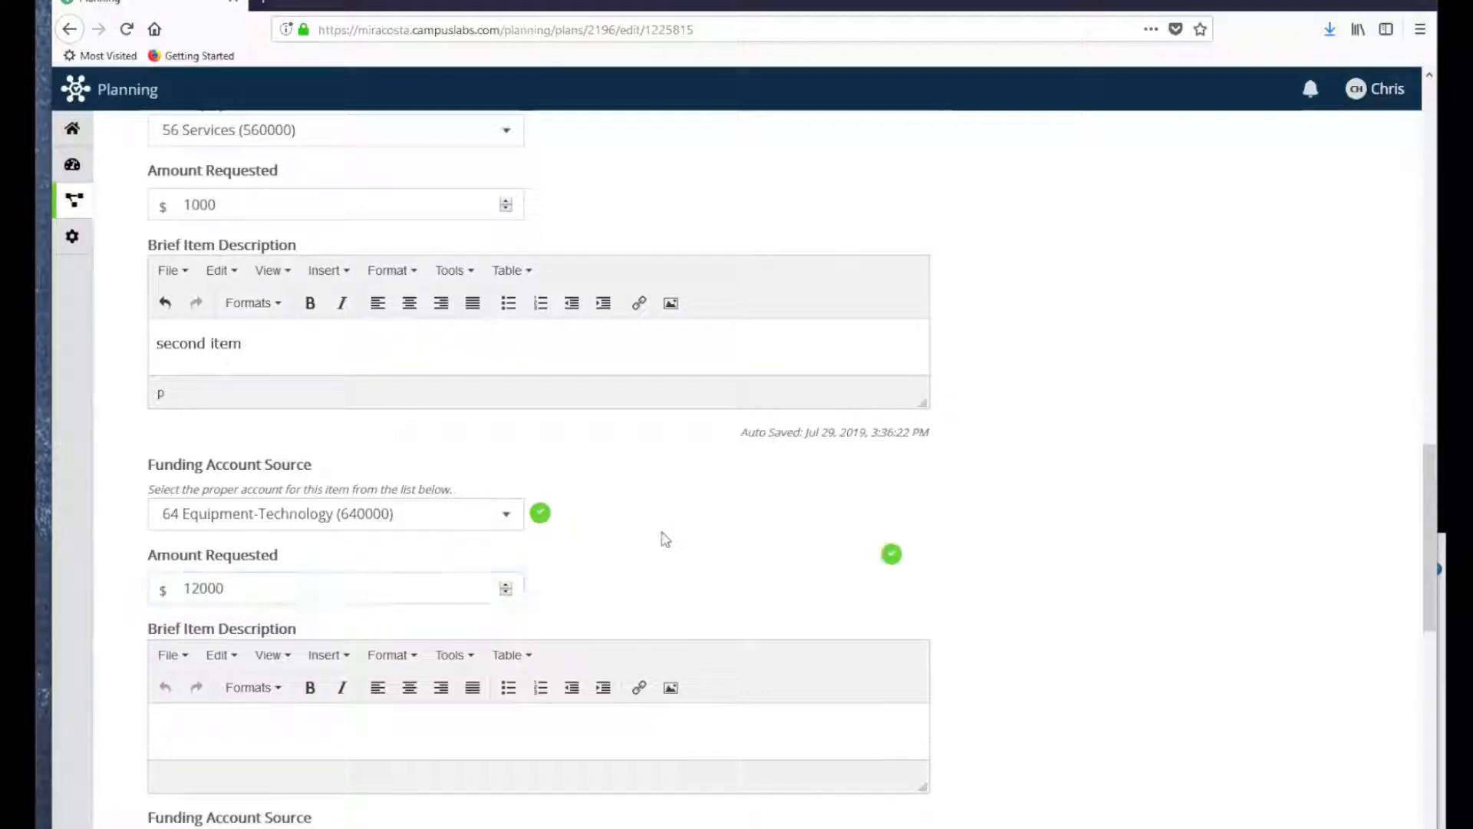
- Finish editing the resource request, leaving the remaining item fields empty, and return to Test Unit's plan items
scroll(628, 480, "down", 5)
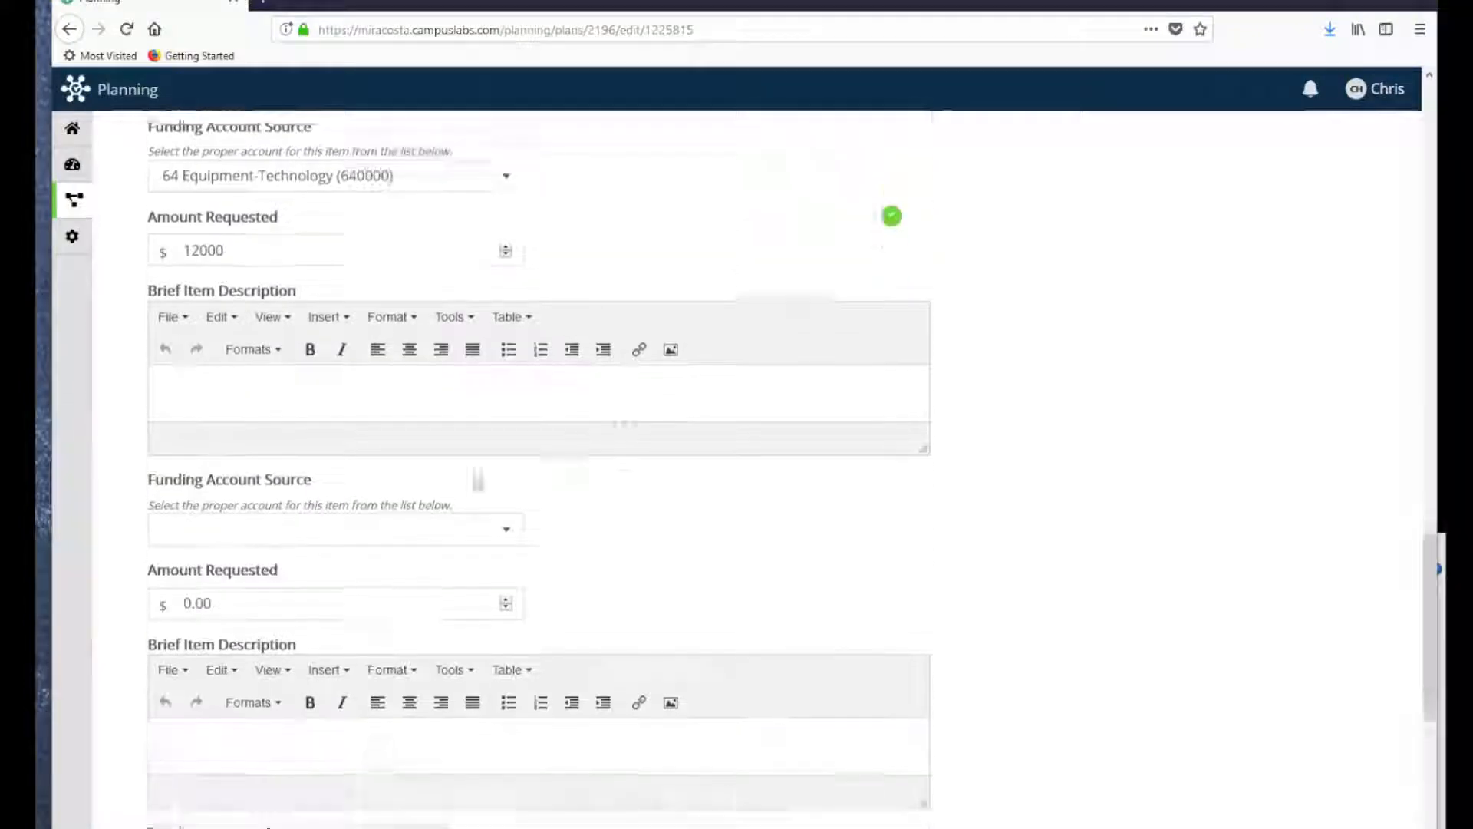
scroll(441, 474, "down", 7)
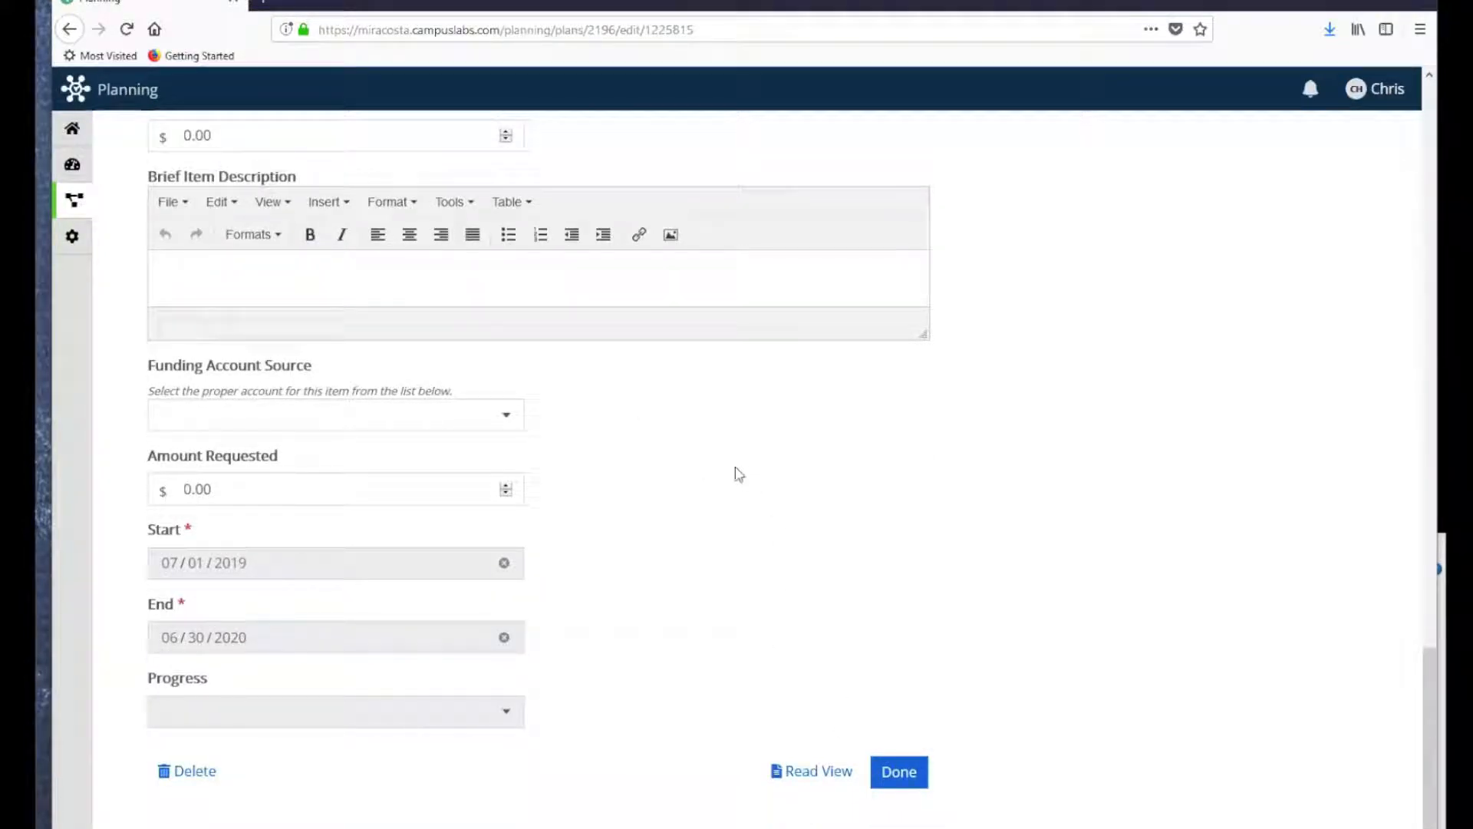
left_click(899, 773)
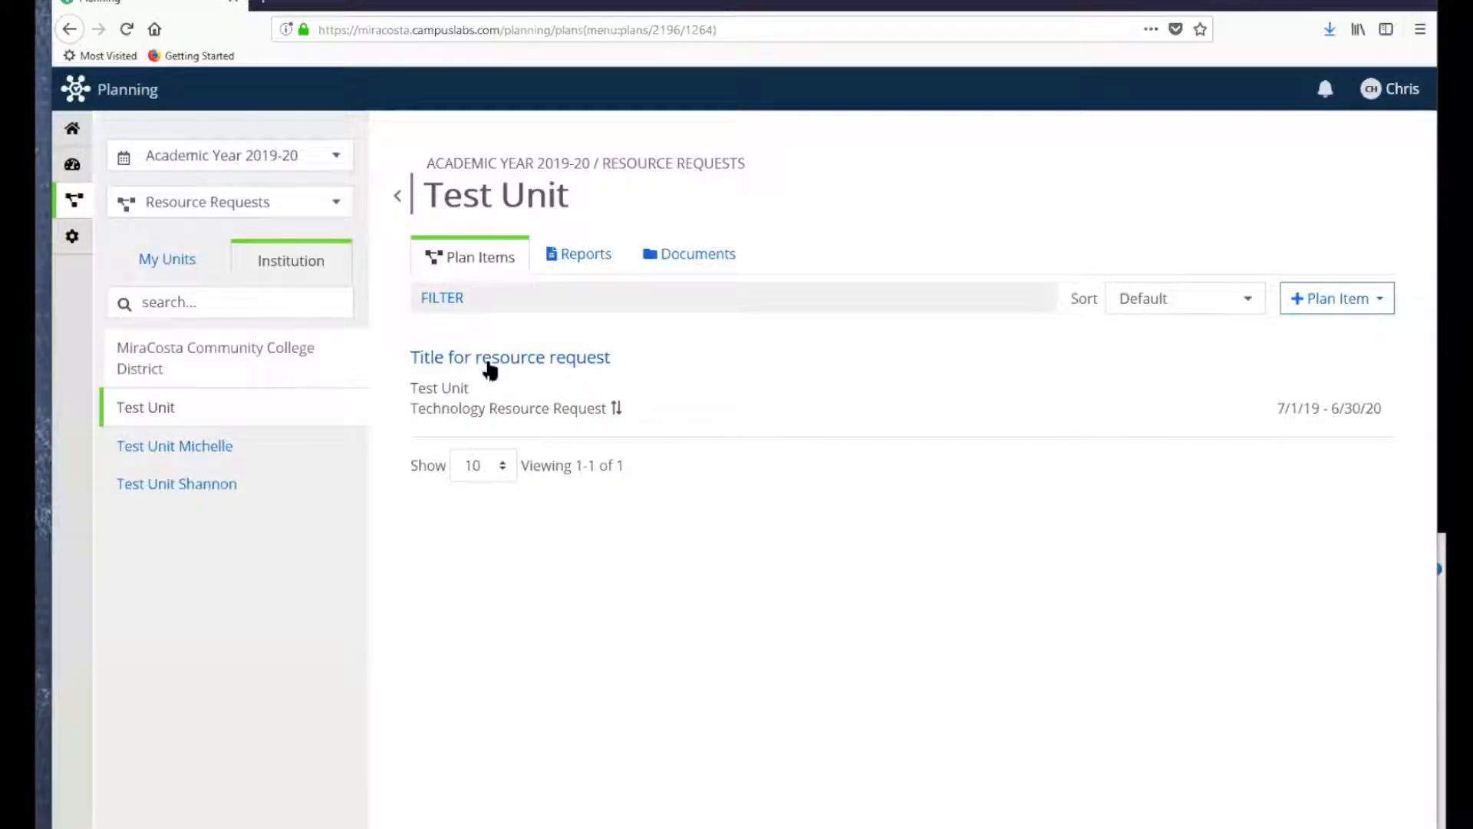
- Reopen "Title for resource request", review its saved entries and attachments, and return to Test Unit's plan items
left_click(537, 359)
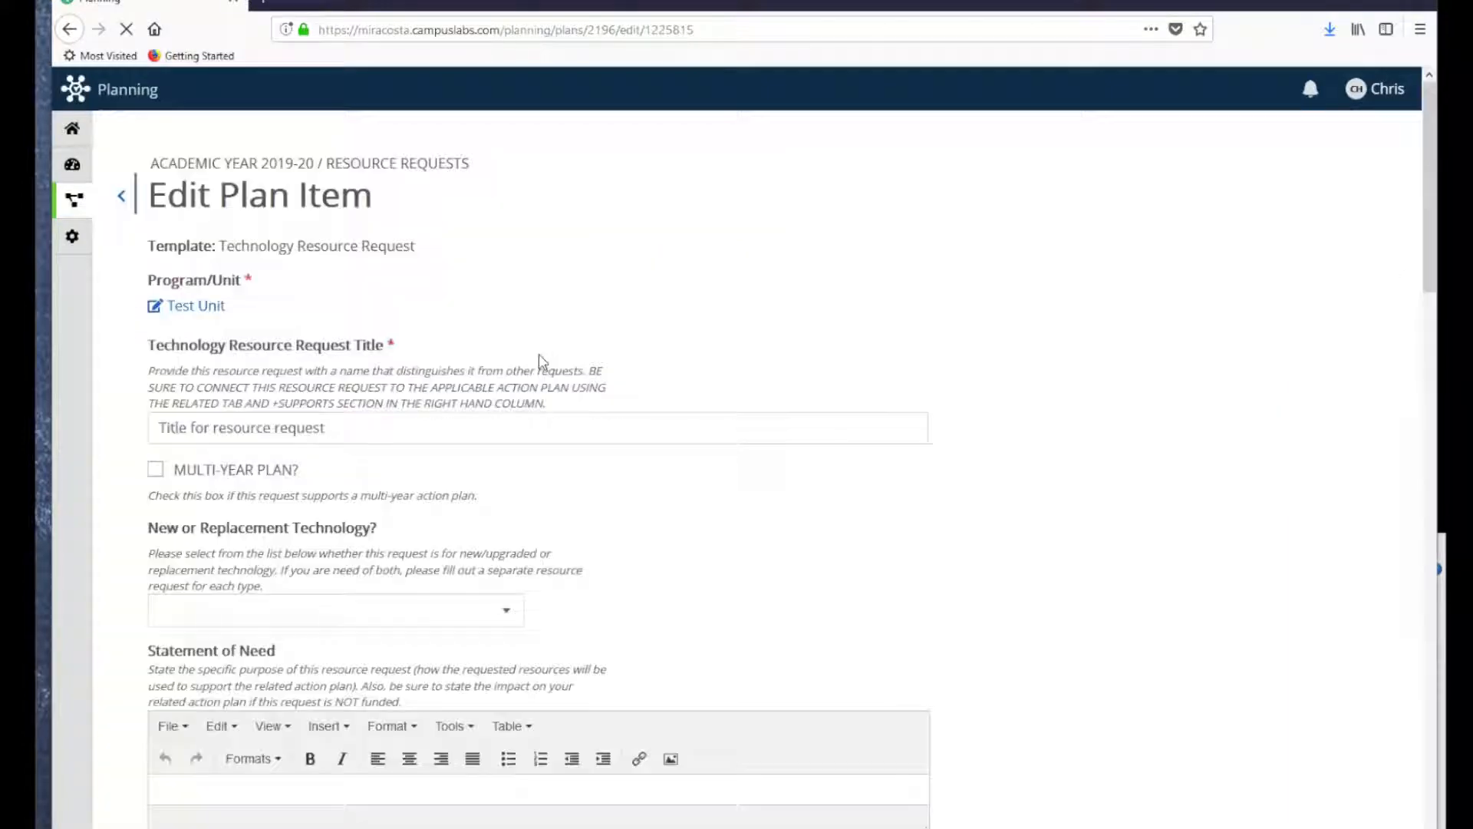
scroll(526, 445, "down", 15)
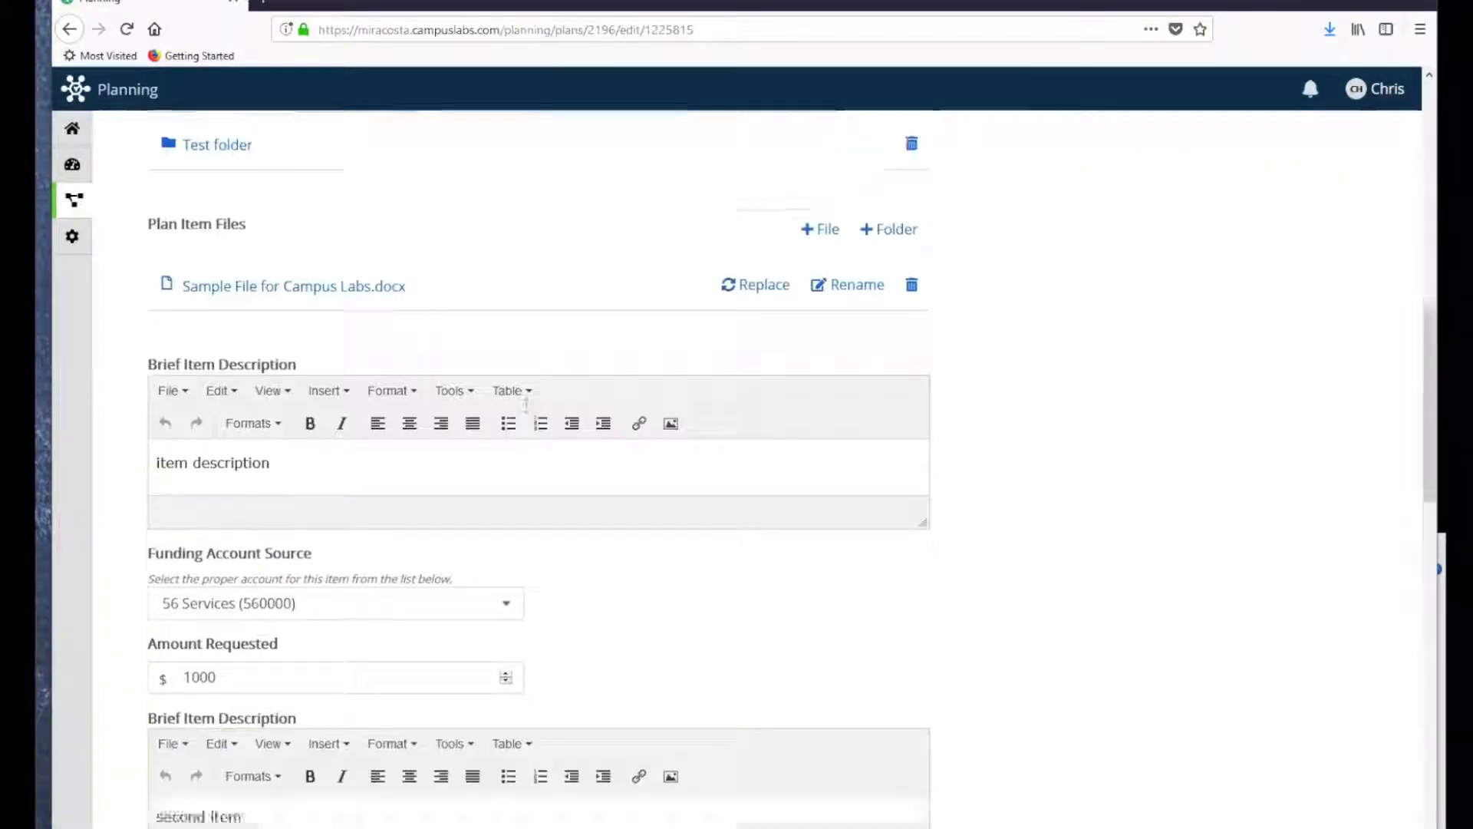
scroll(526, 461, "down", 15)
scroll(529, 496, "up", 10)
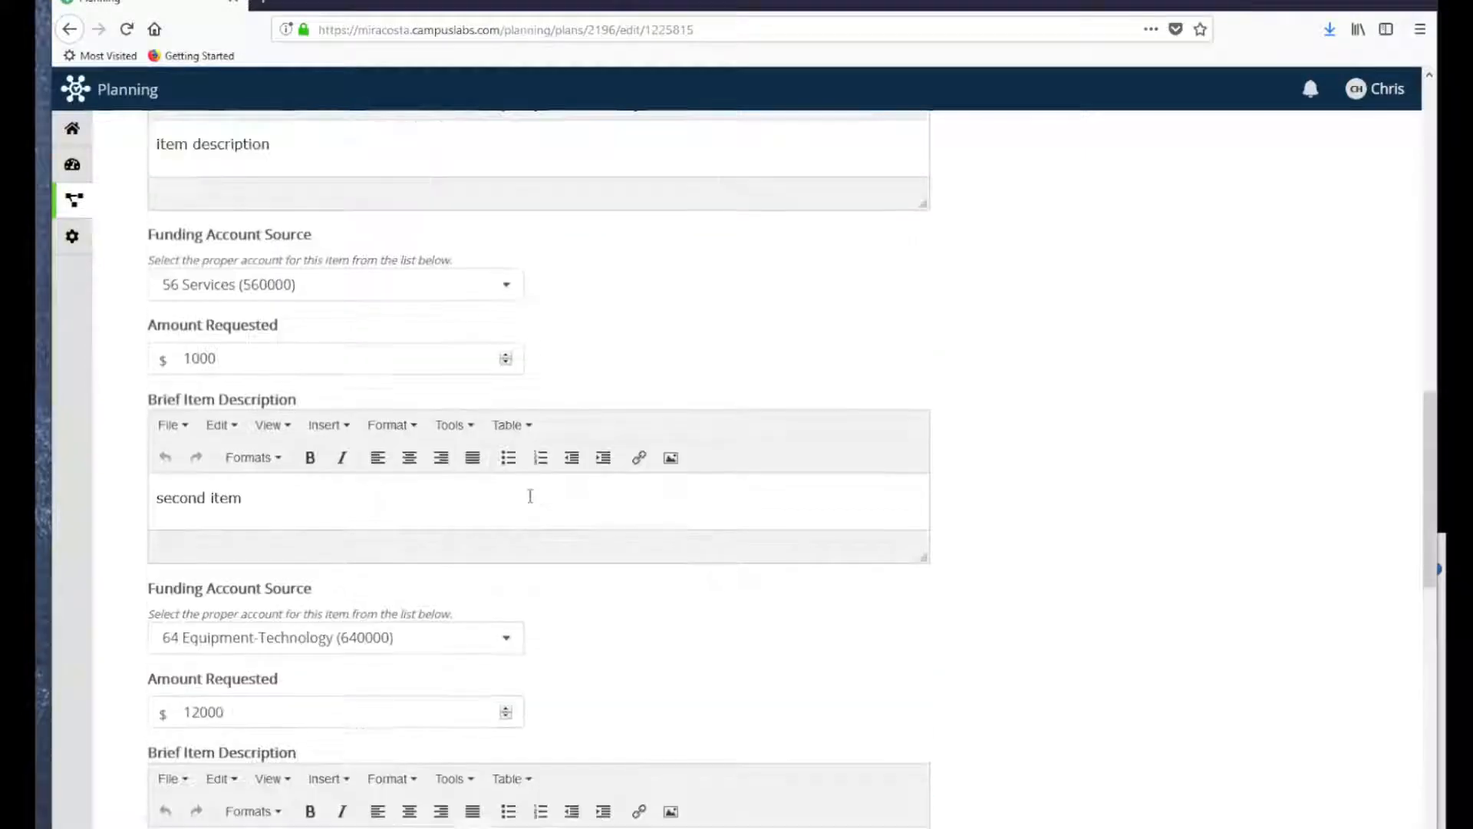
scroll(528, 497, "up", 15)
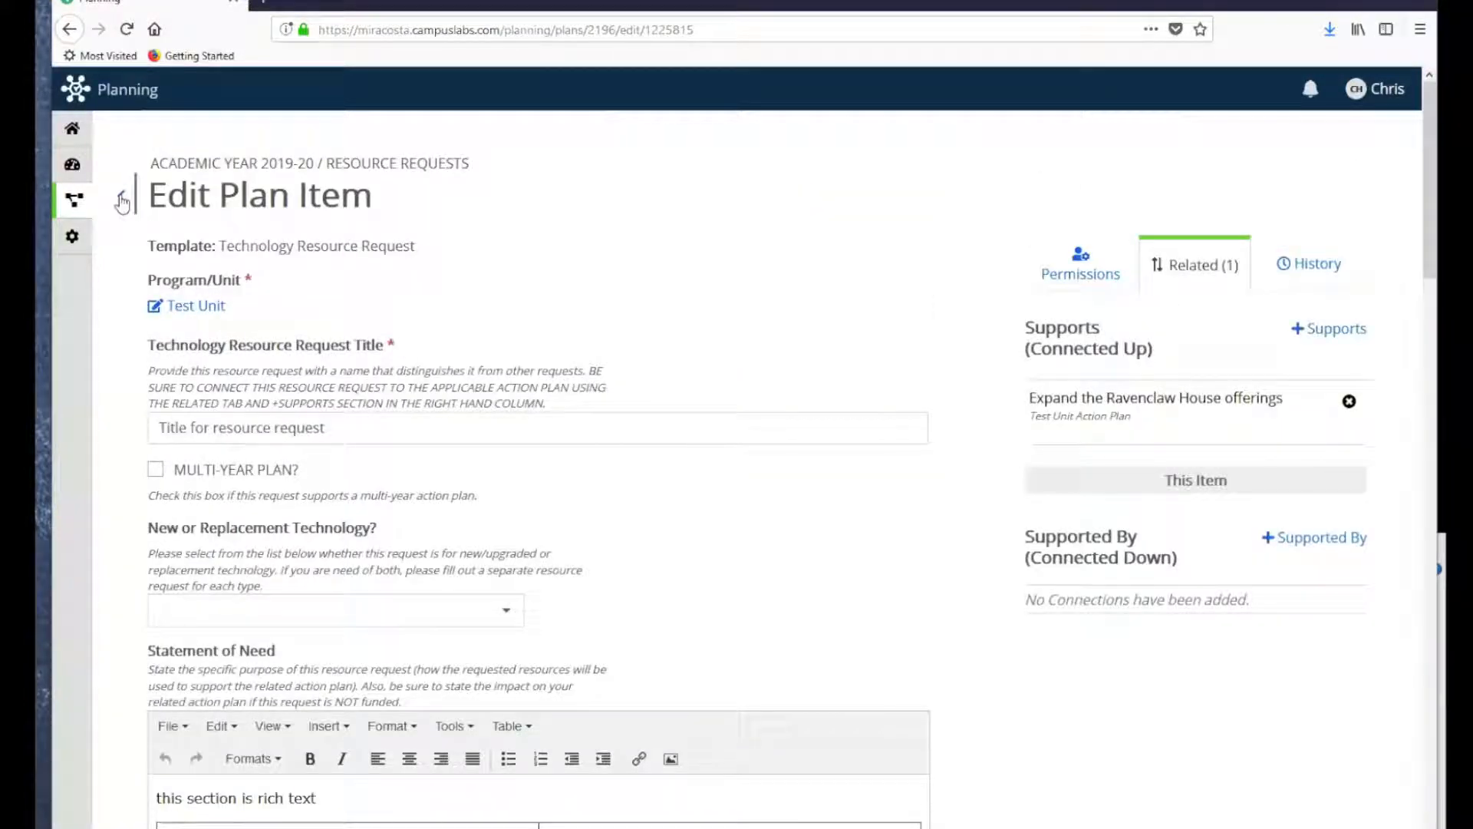
left_click(123, 199)
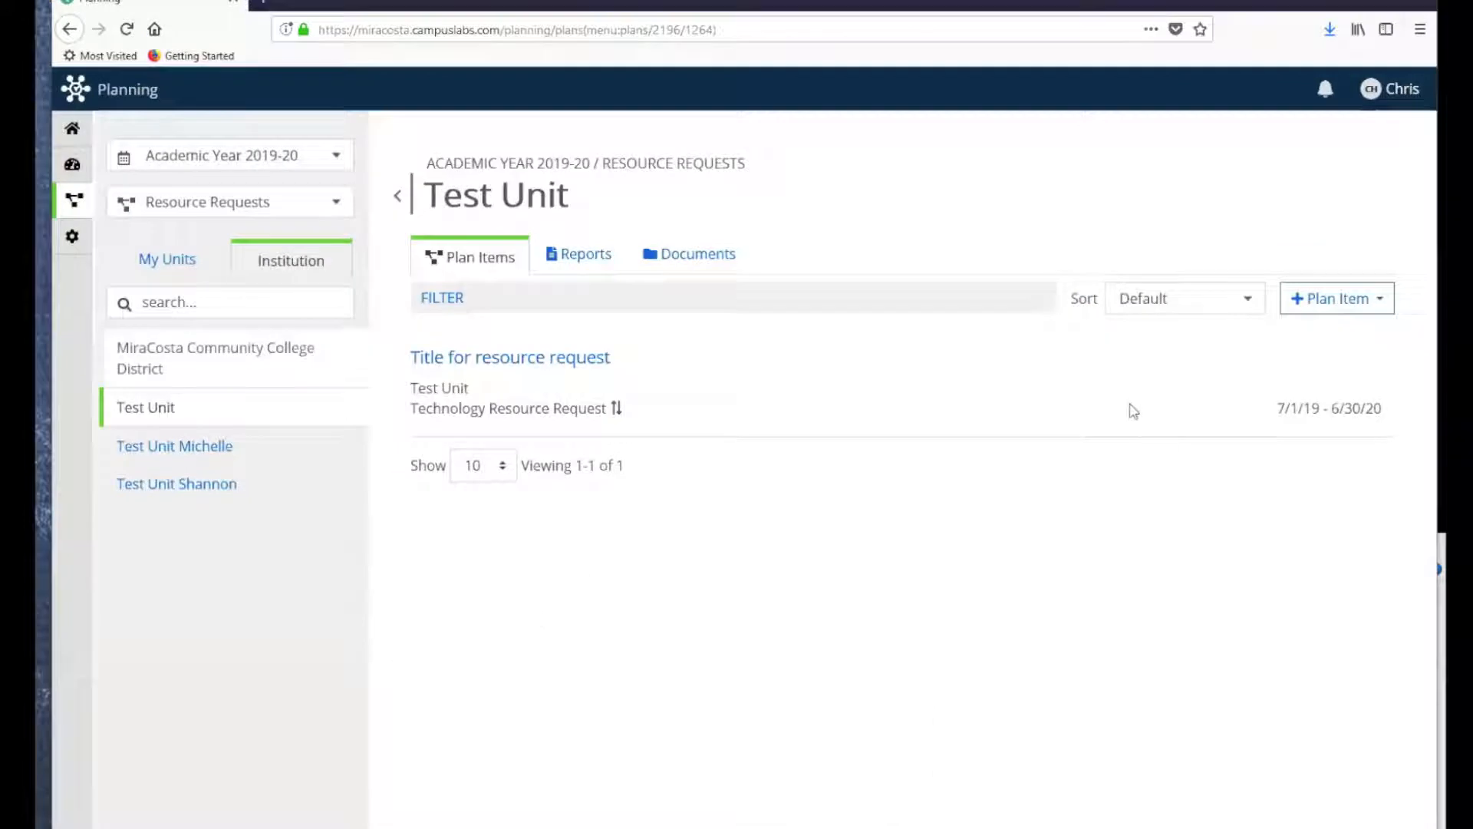
- Create an Equipment Resource Request for Test Unit with its default title and empty item fields, and return to the unit's plan items
left_click(1339, 298)
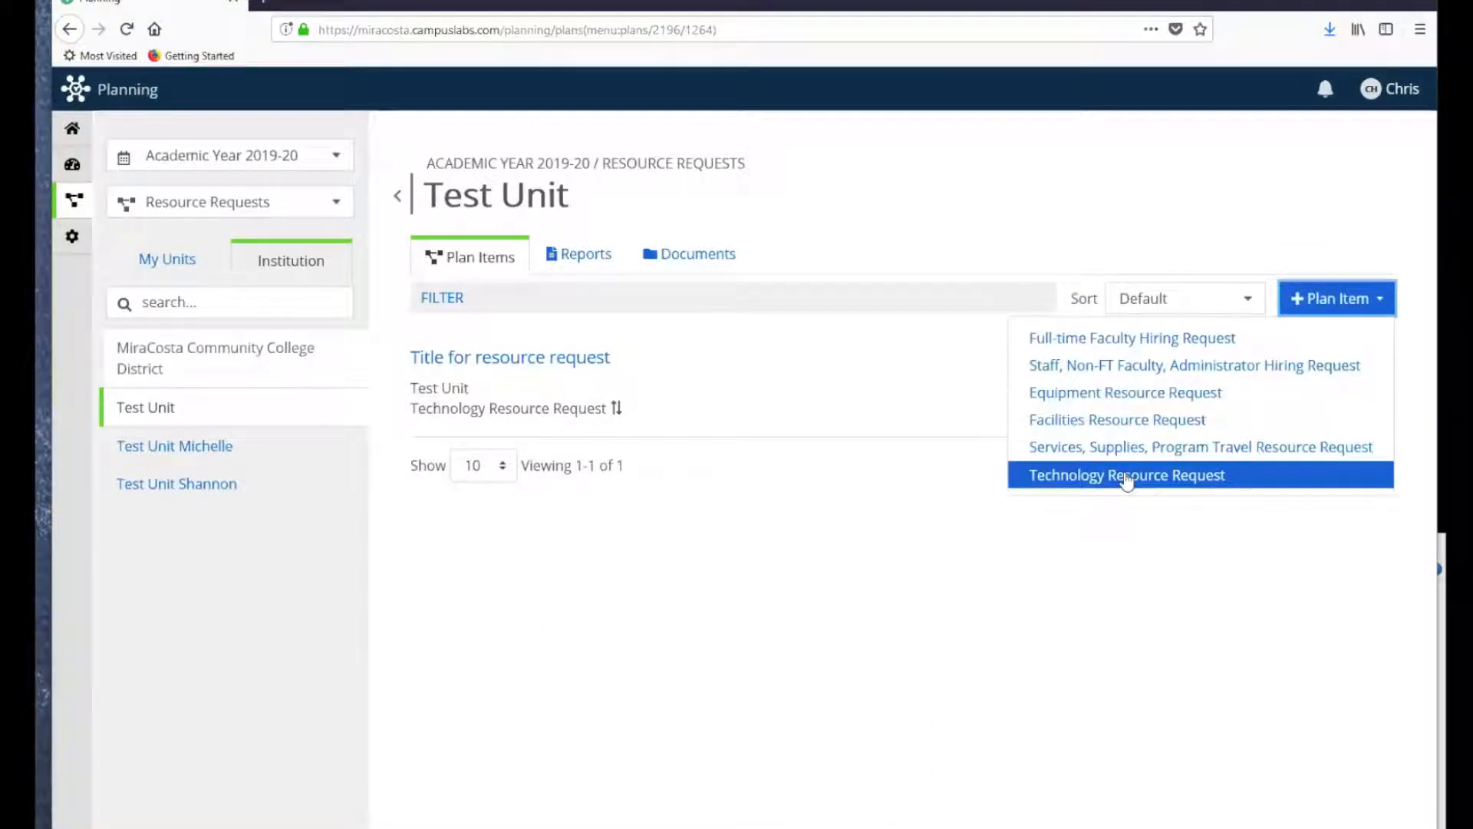
left_click(1126, 400)
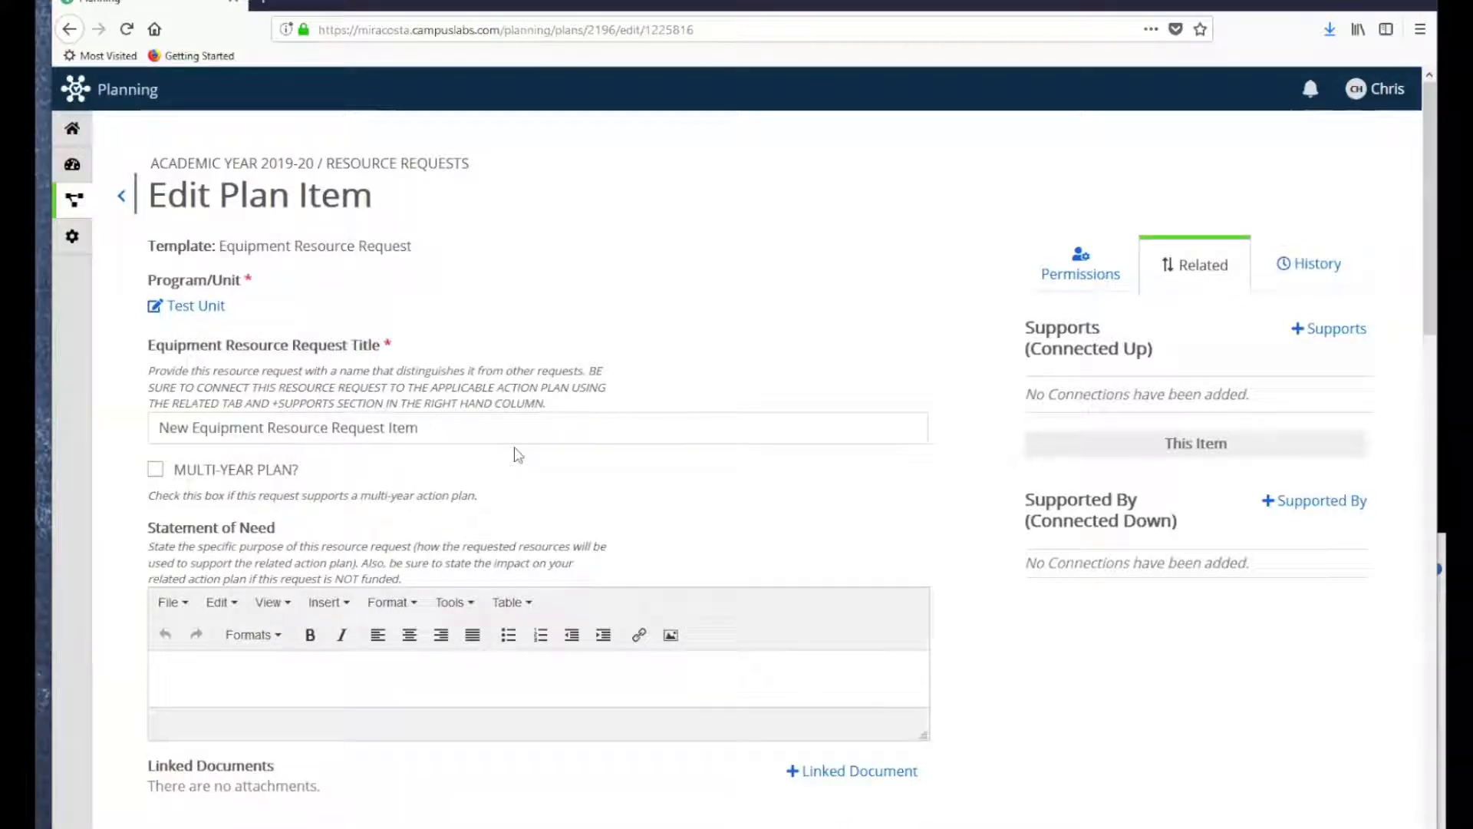
scroll(518, 455, "down", 12)
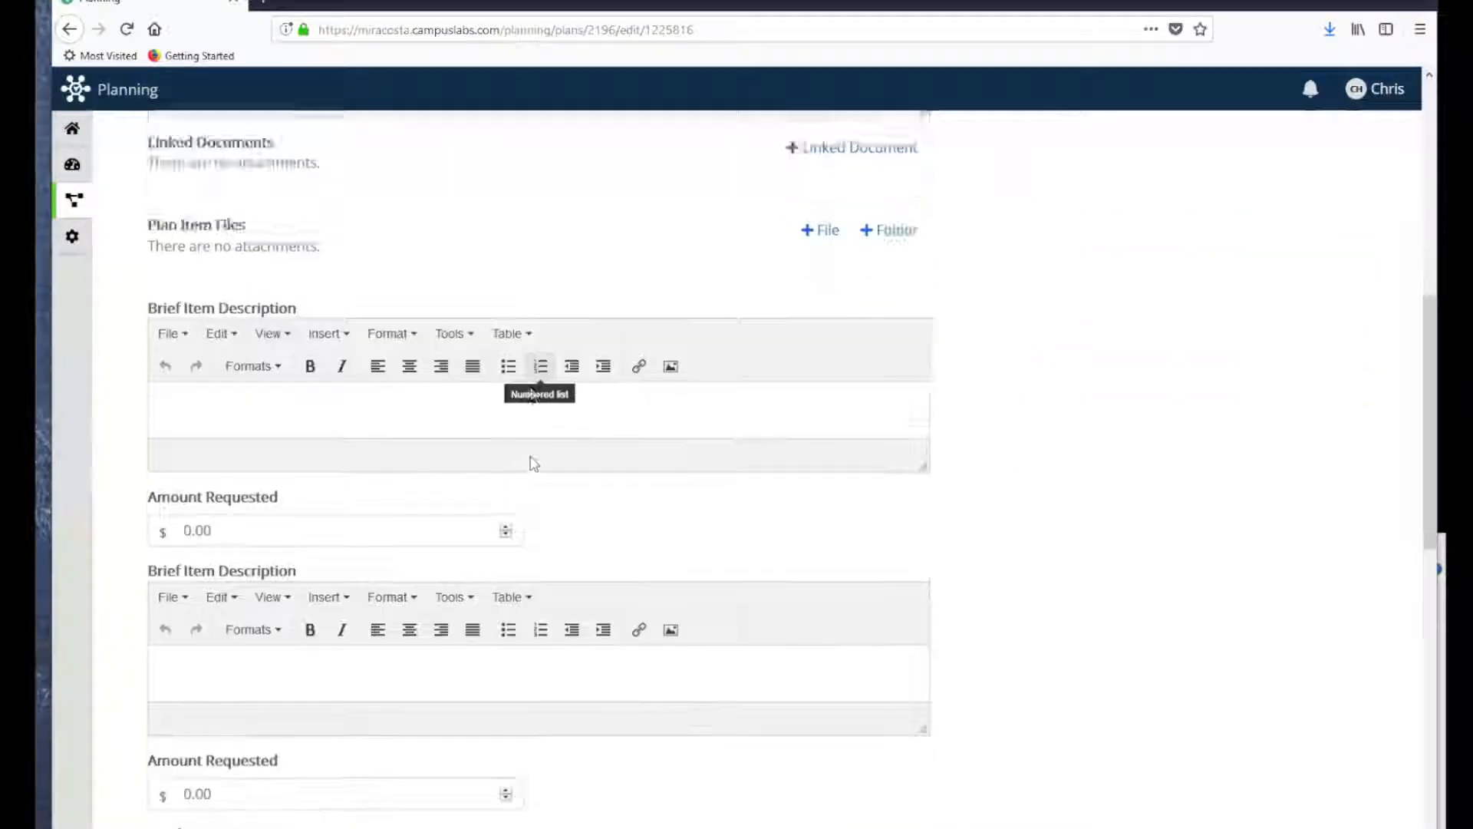
scroll(531, 463, "down", 3)
left_click(906, 771)
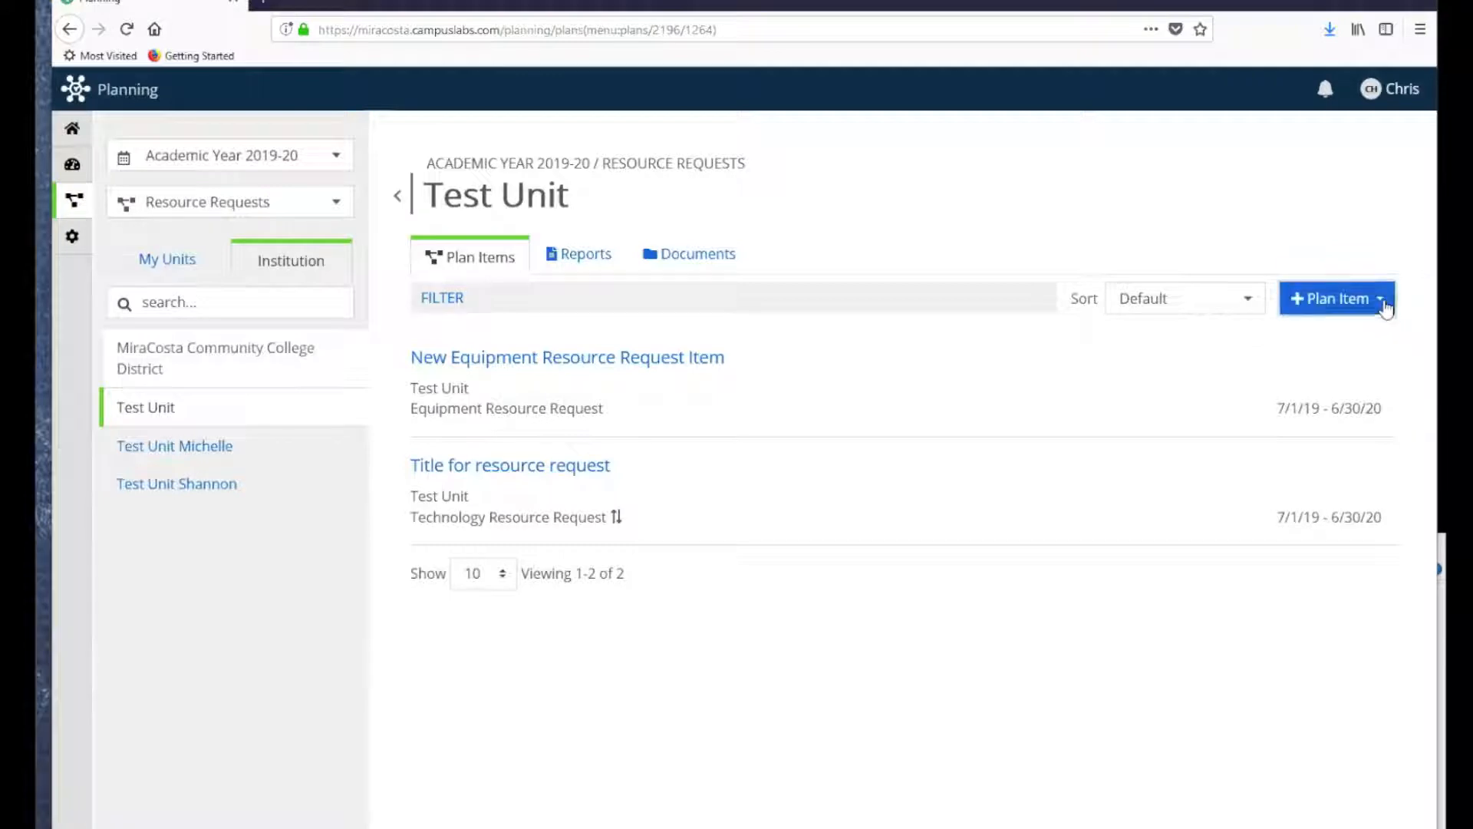
left_click(1335, 298)
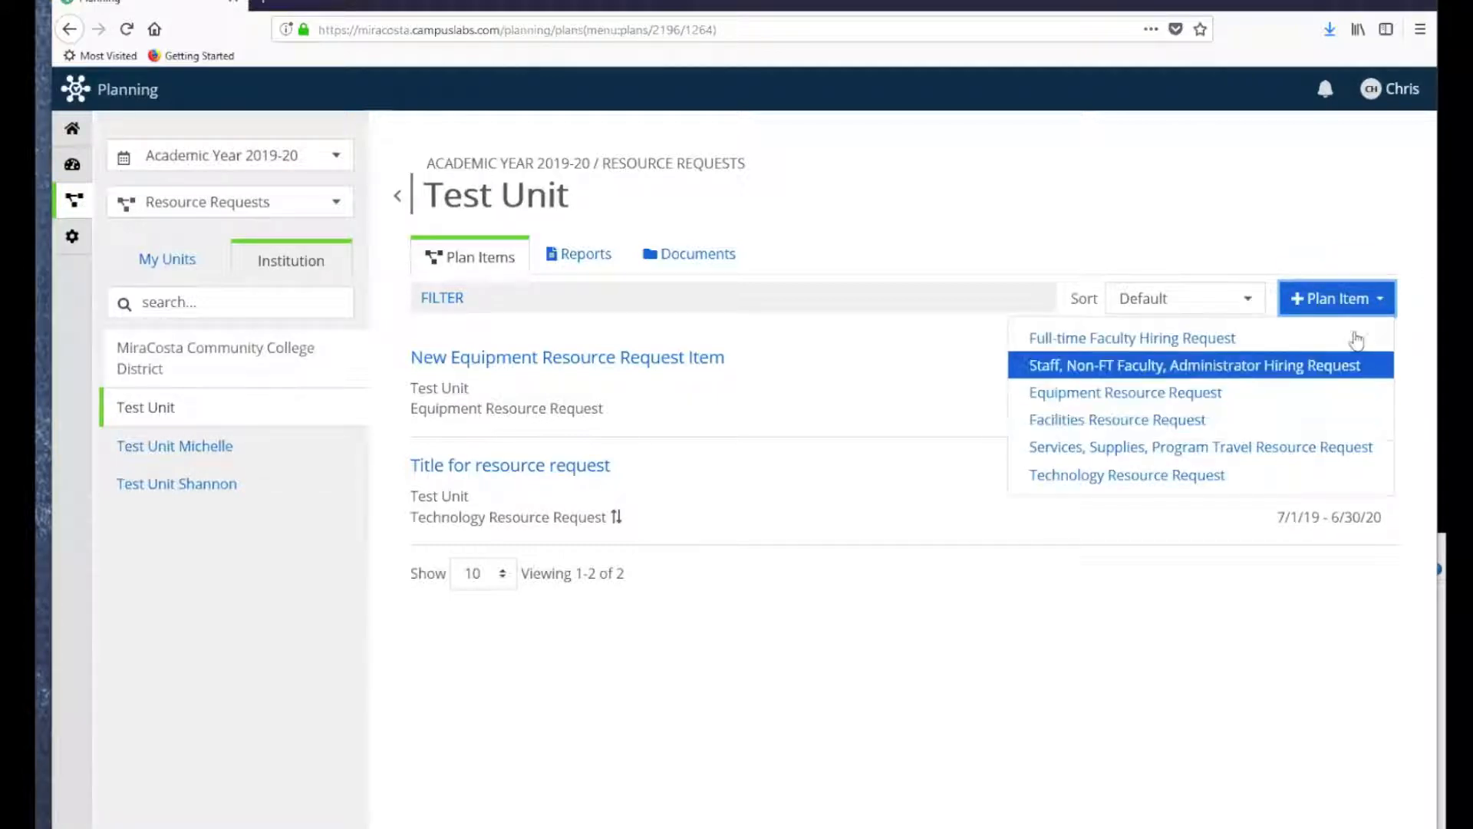
left_click(1369, 301)
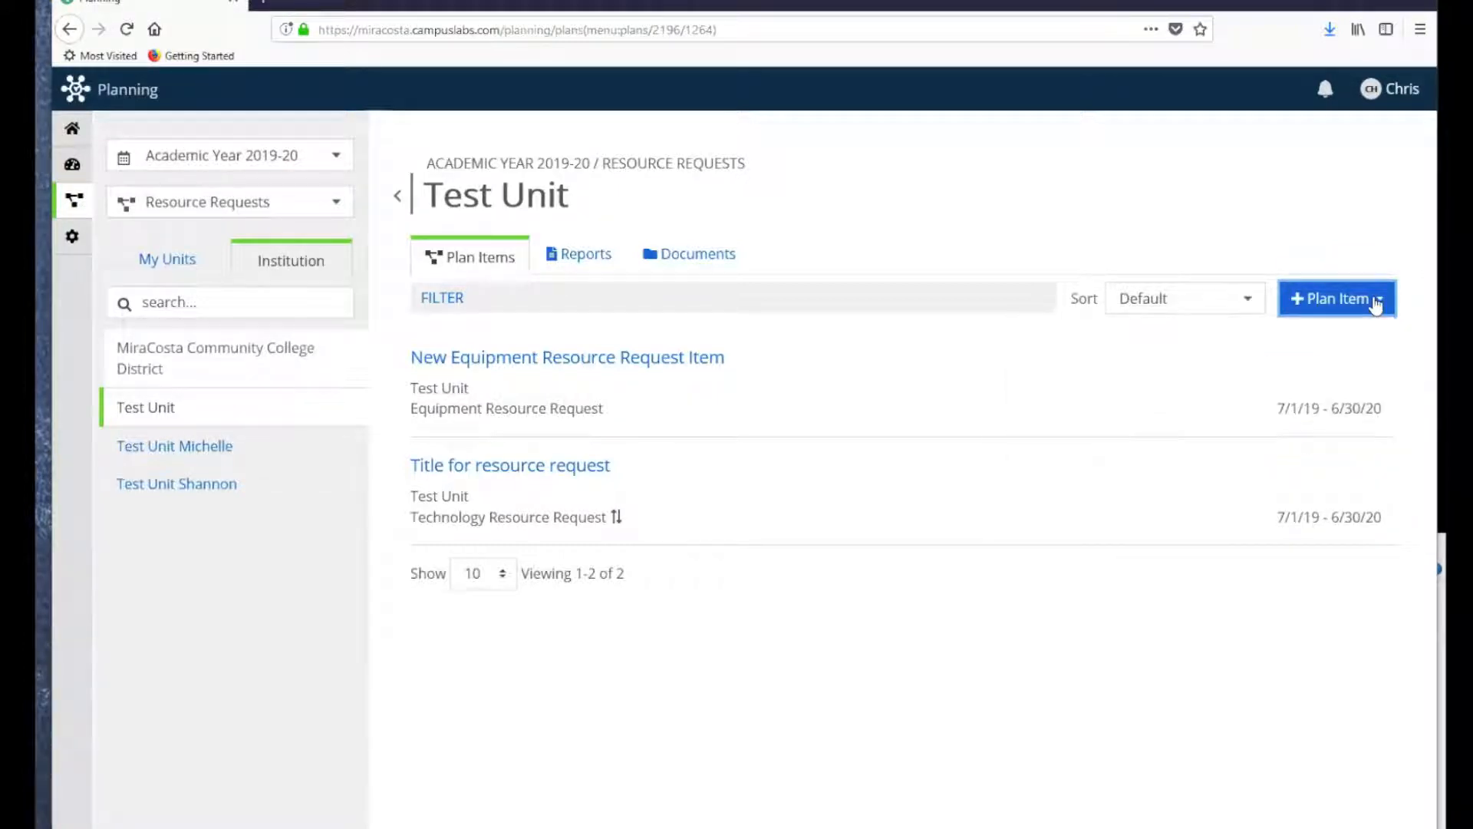